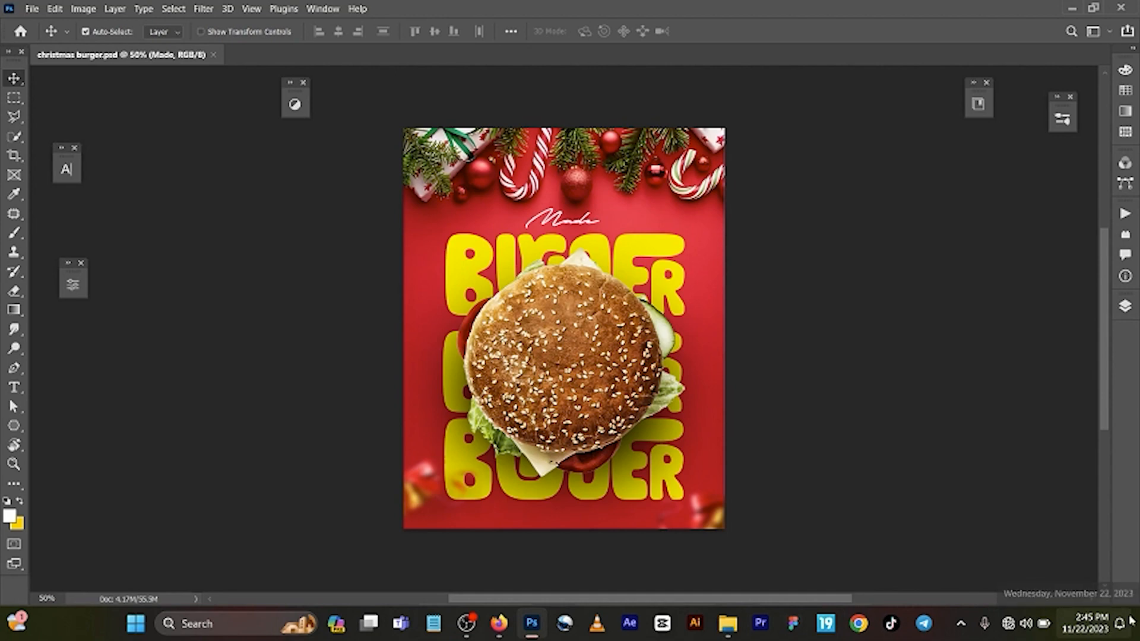
Step: Switch to the browser and look through the published videos on the shadesofmade YouTube channel
click(498, 628)
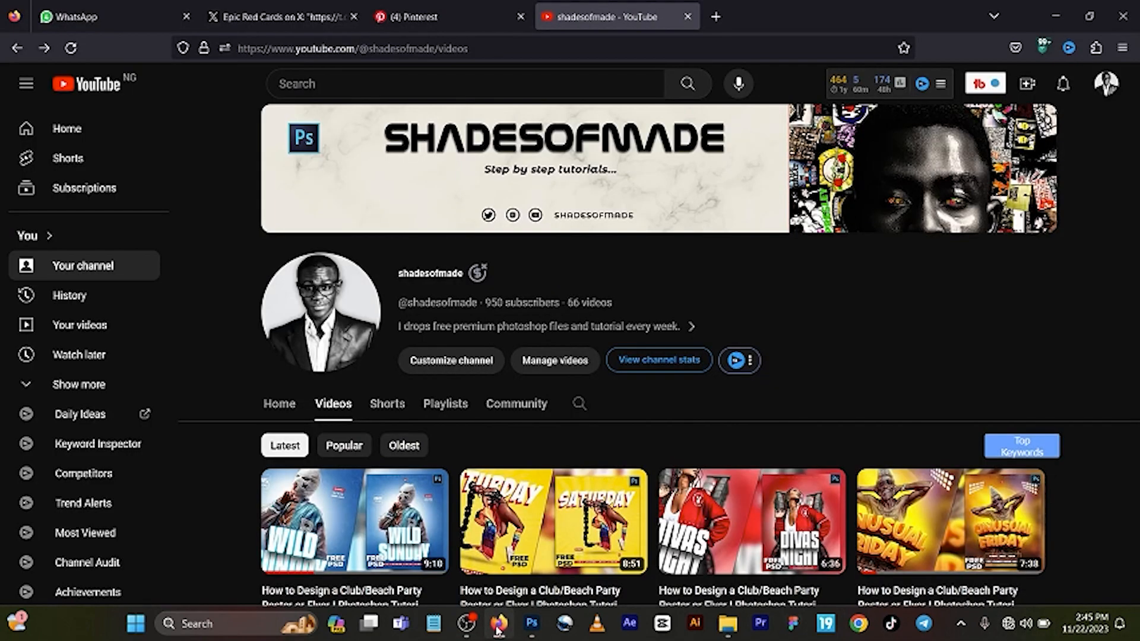
scroll(572, 440, down, 3)
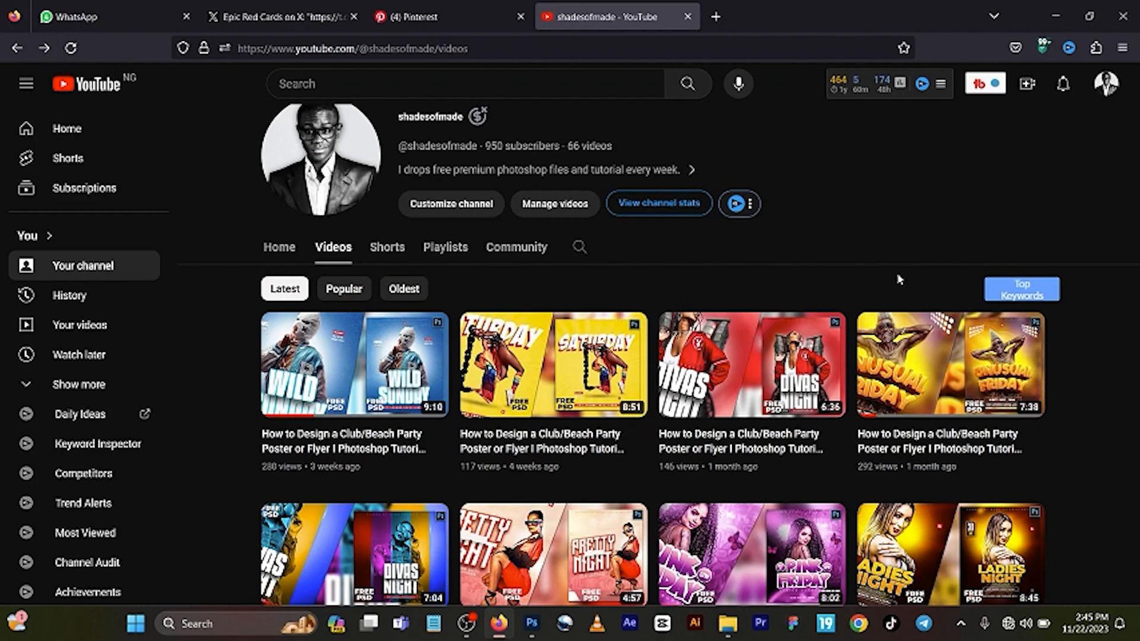
scroll(891, 291, down, 4)
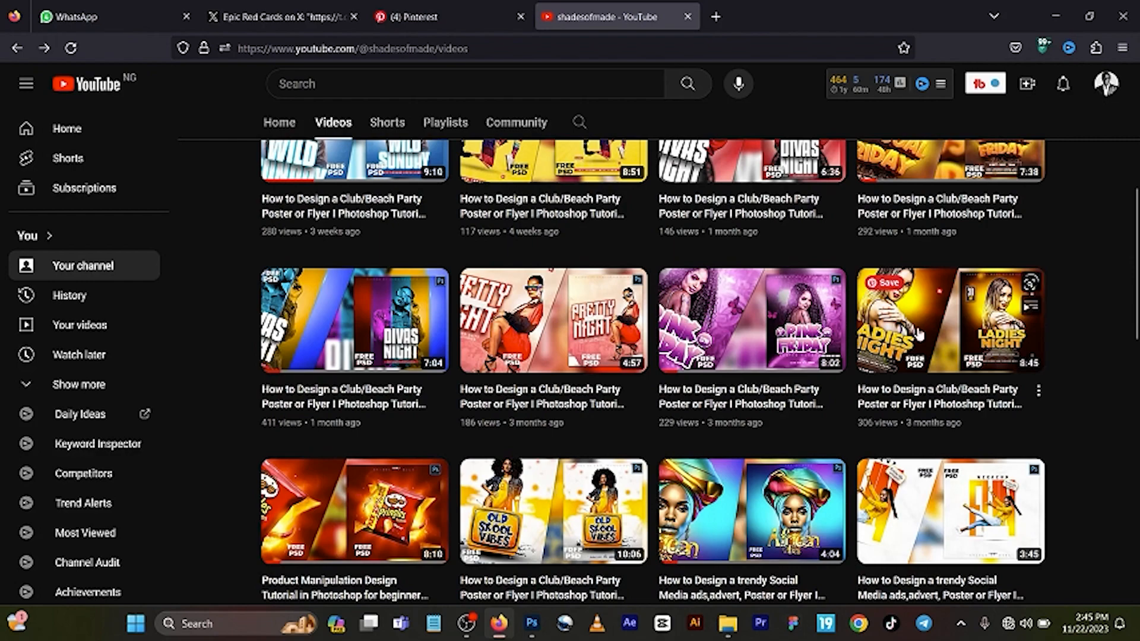
scroll(873, 336, down, 8)
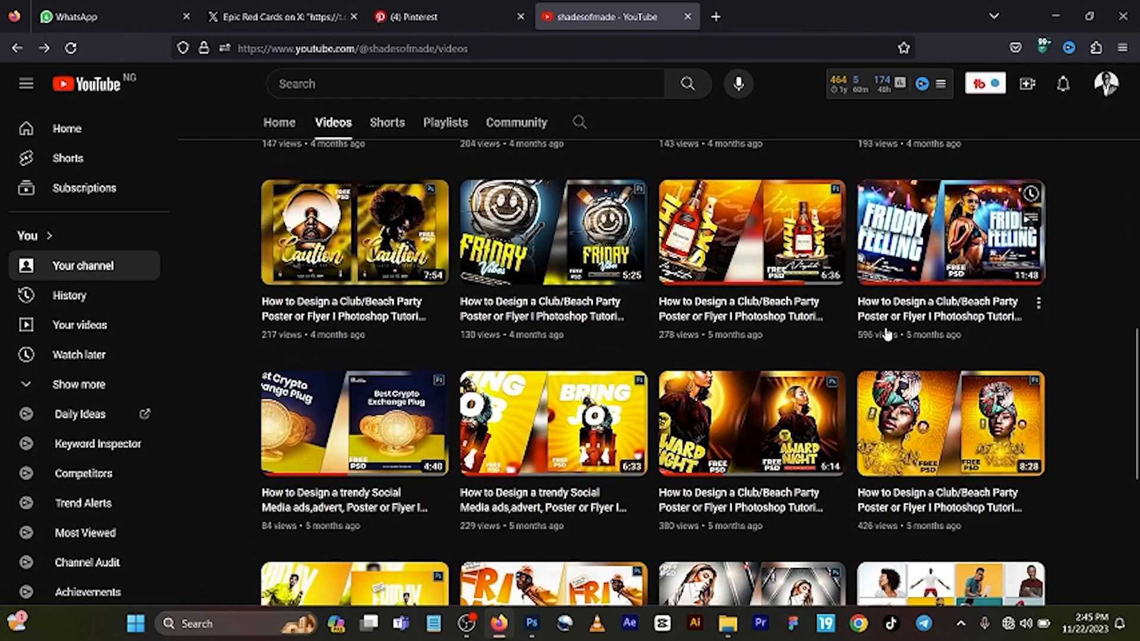
scroll(886, 335, down, 6)
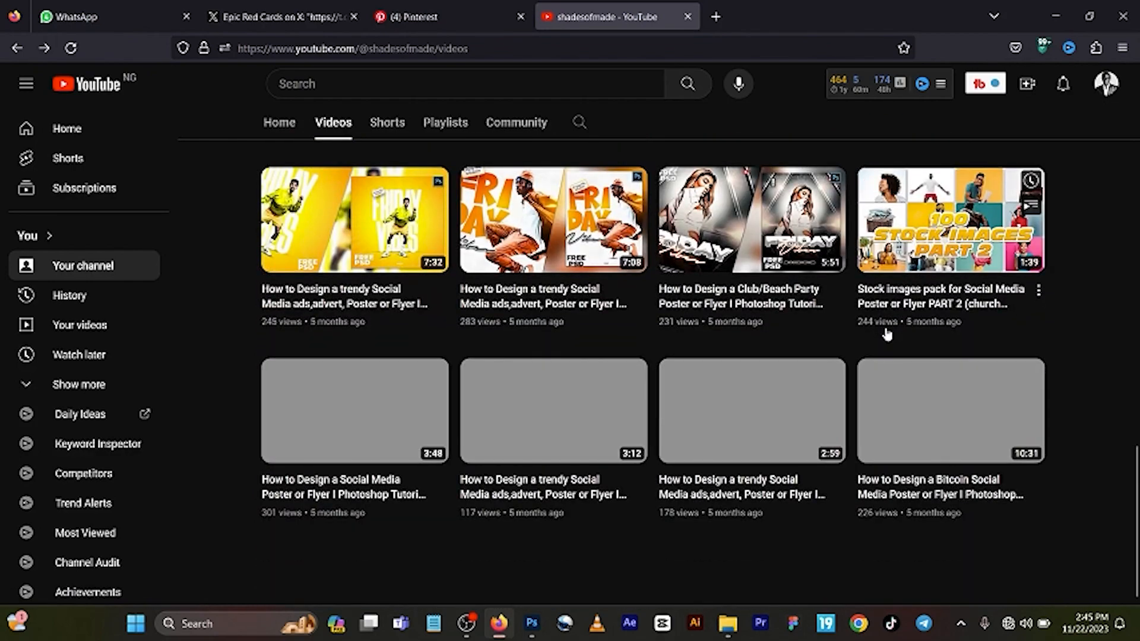
scroll(896, 336, up, 15)
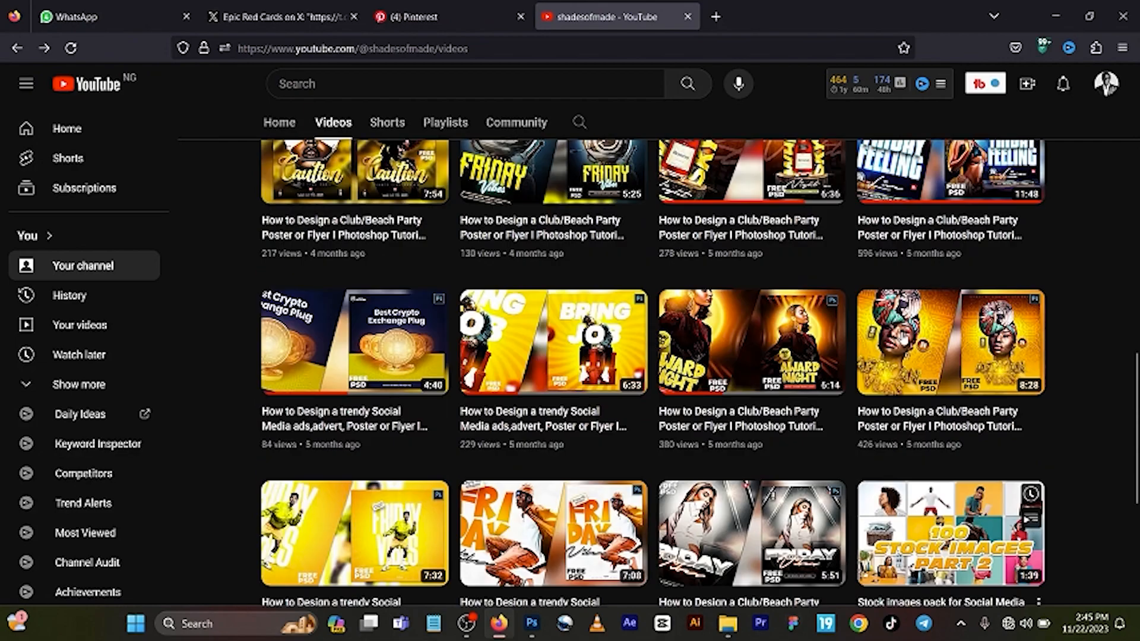
scroll(903, 336, up, 3)
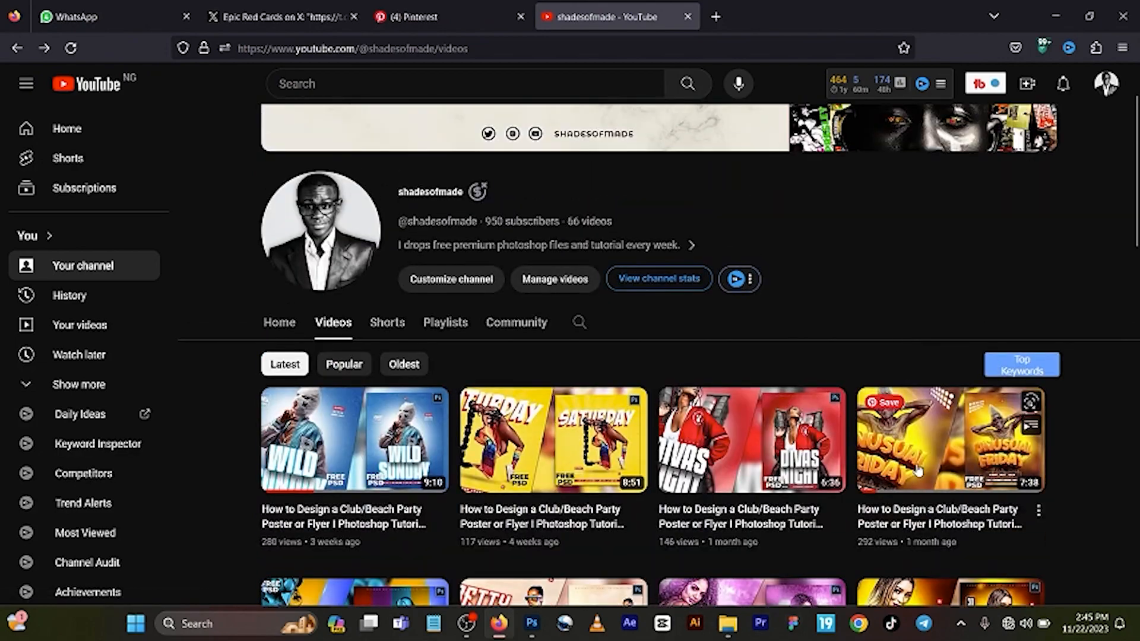
Step: Switch back to Photoshop and create a new 1080 x 1350 px document at 300 ppi with a white background
click(533, 624)
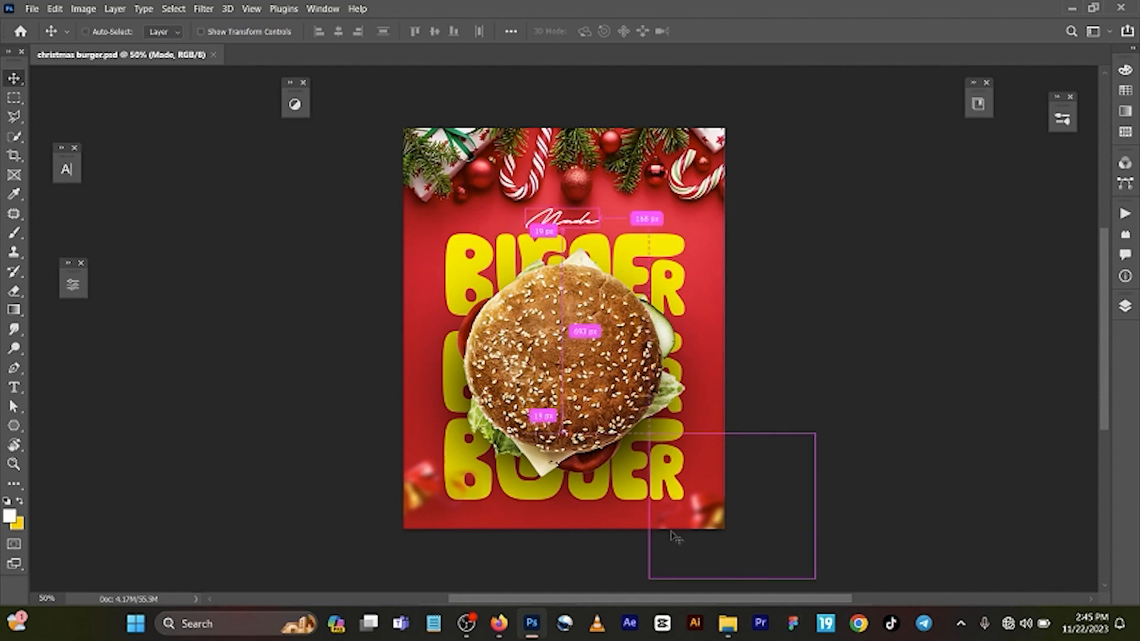
key(ctrl+n)
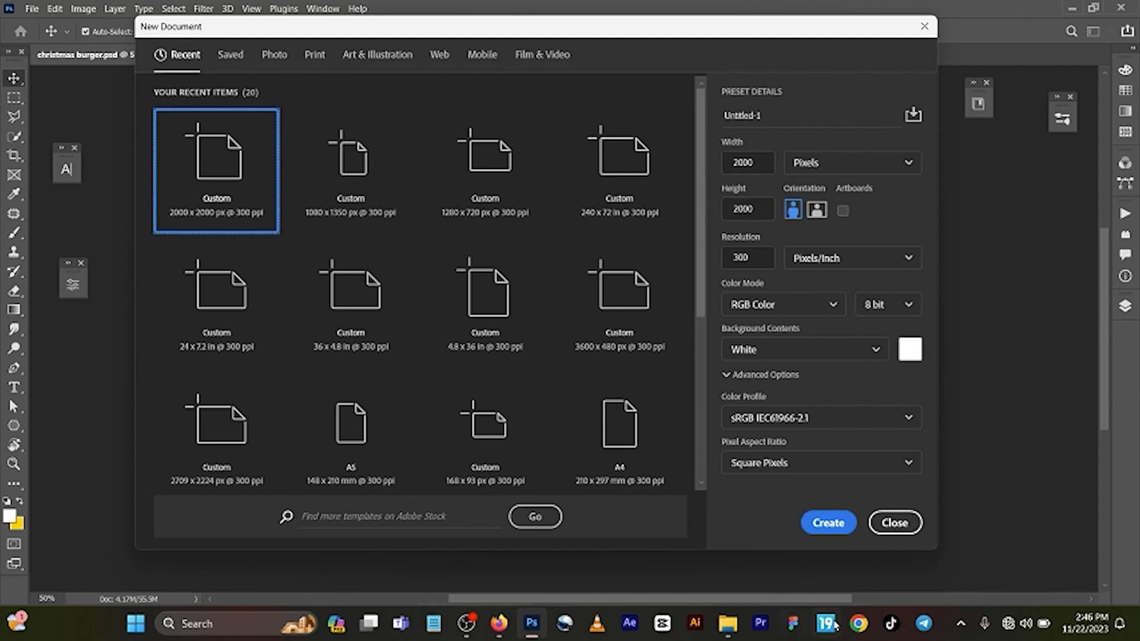
click(372, 193)
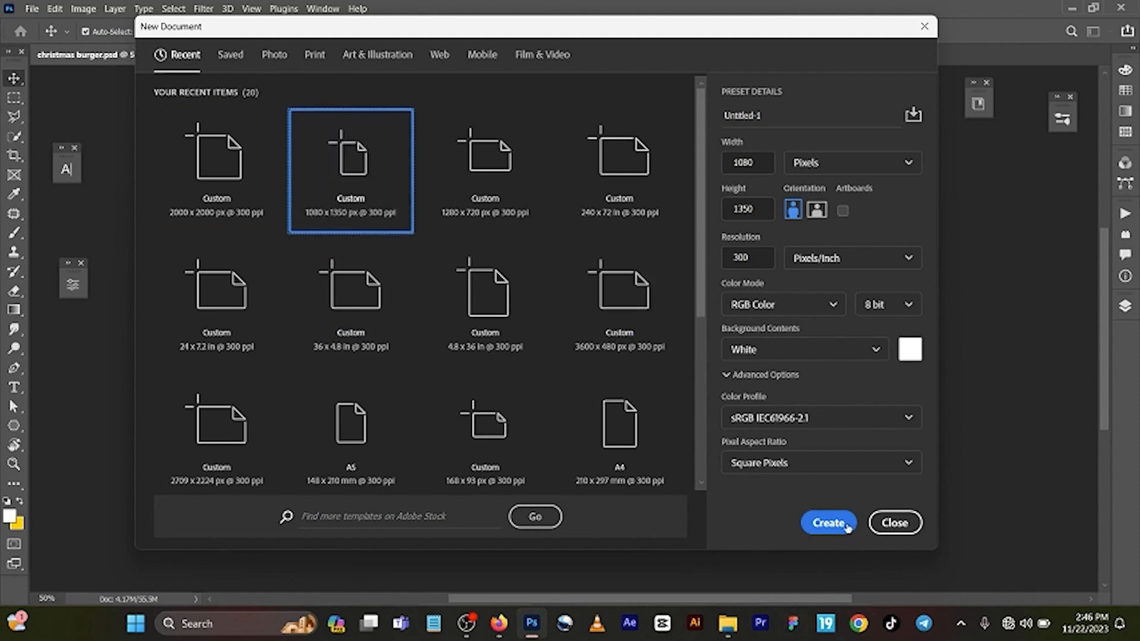
click(848, 528)
Step: Copy the 4_926 Christmas background layer from christmas burger.psd into the new document and toggle its visibility off and on
click(181, 57)
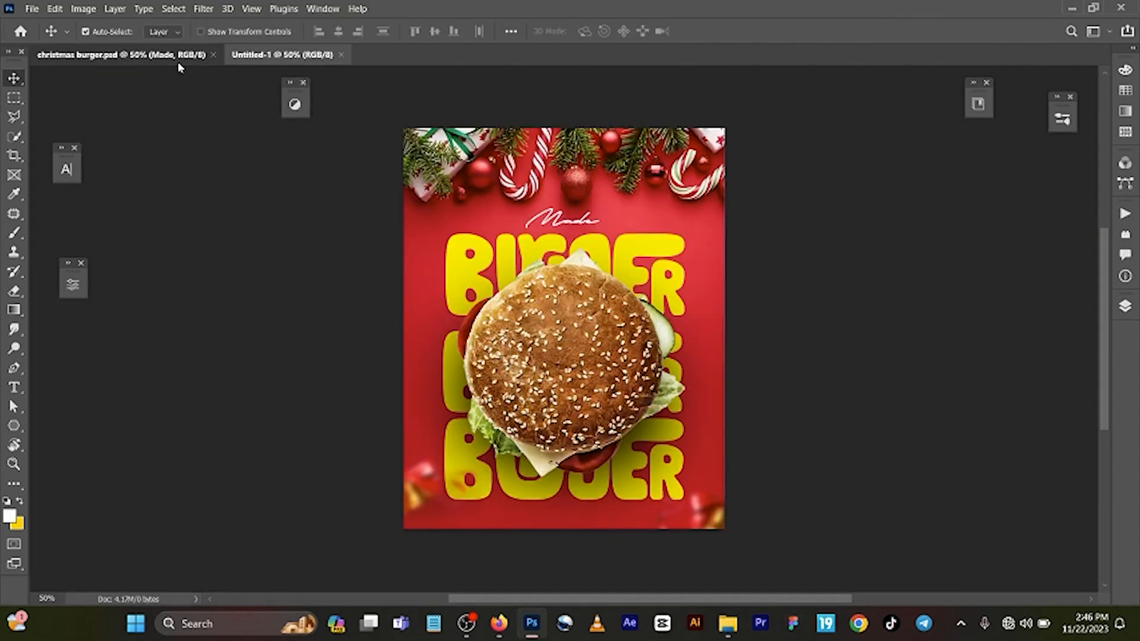
click(1126, 306)
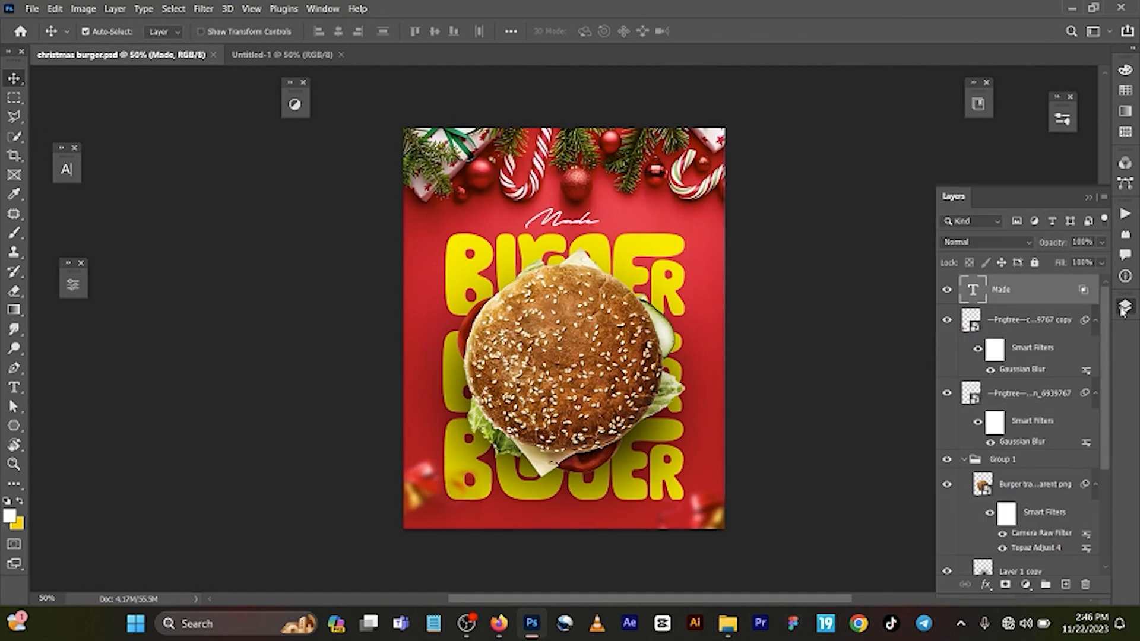
scroll(1039, 431, down, 1)
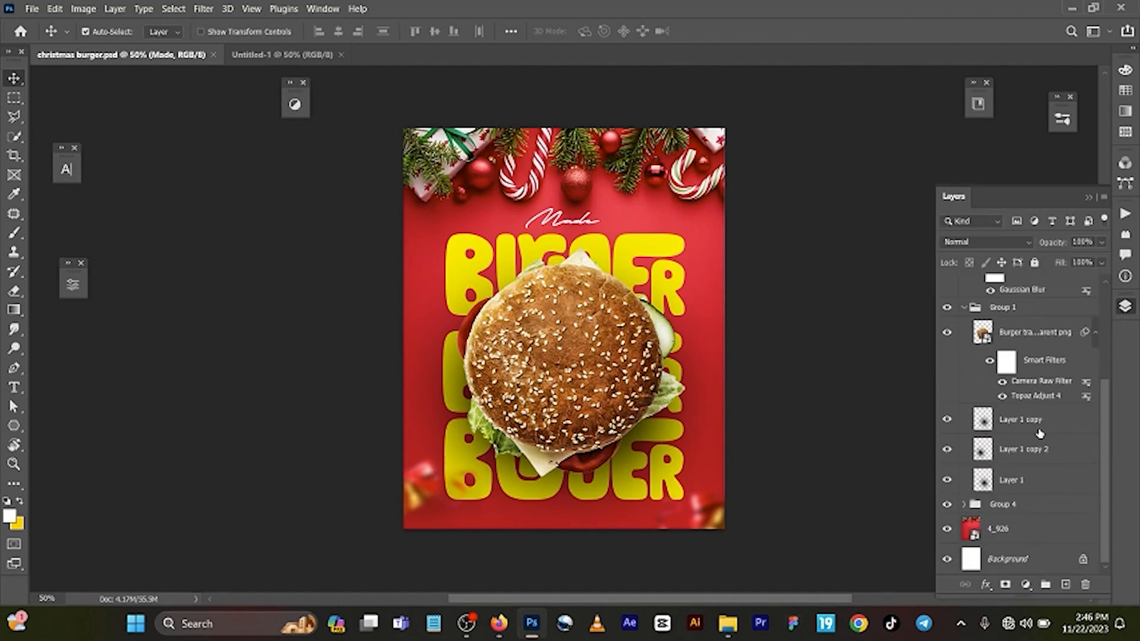
click(1029, 537)
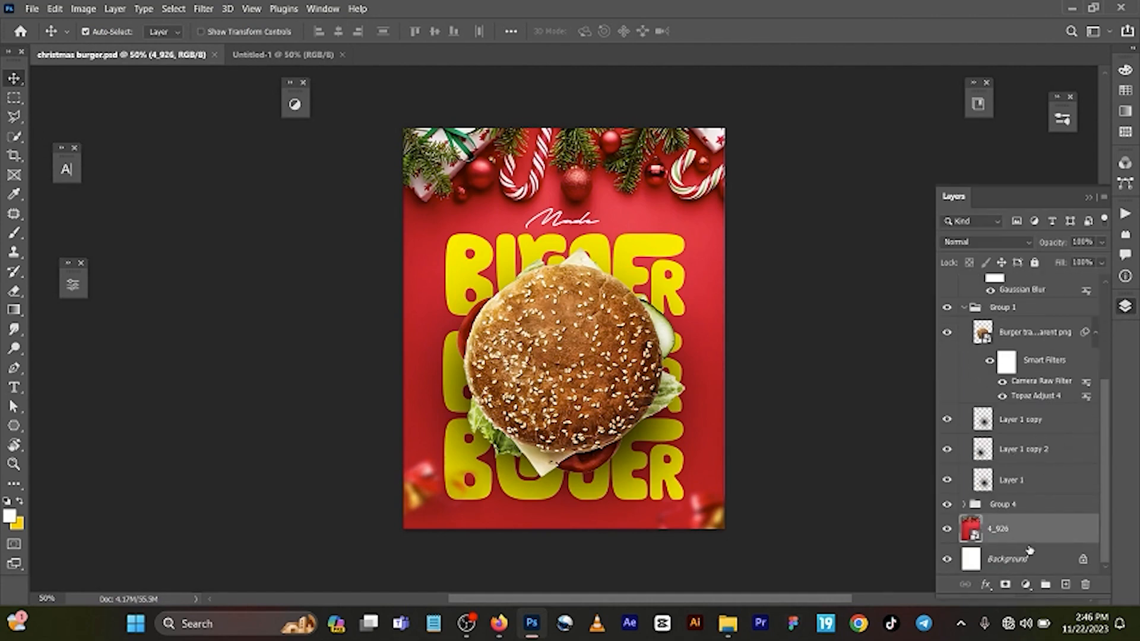
key(ctrl)
click(313, 55)
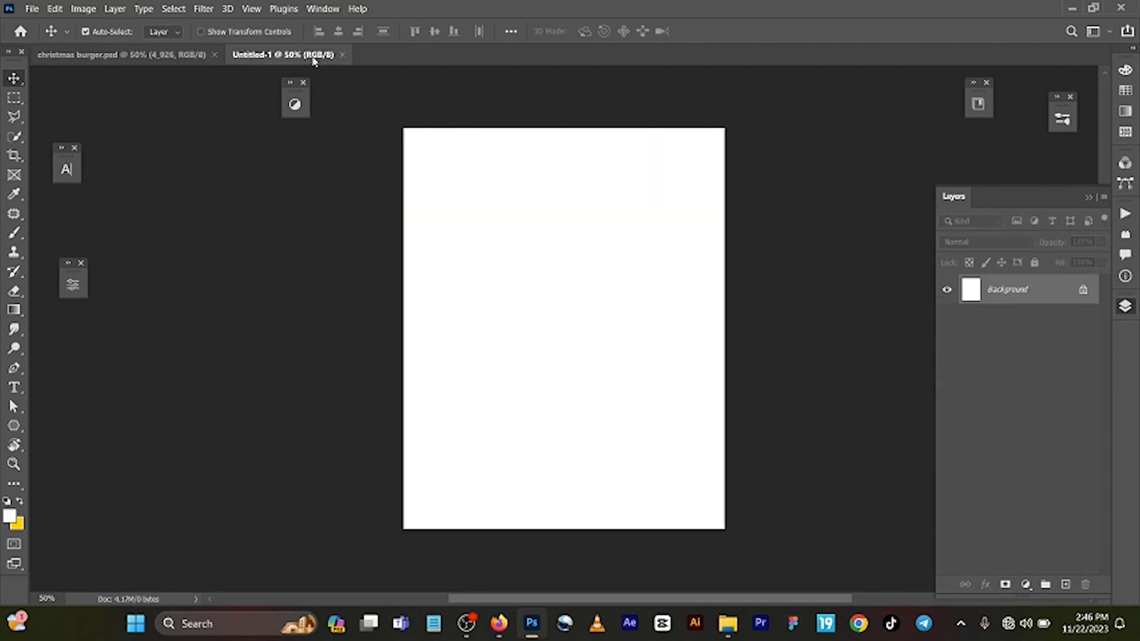
drag(314, 61, 313, 57)
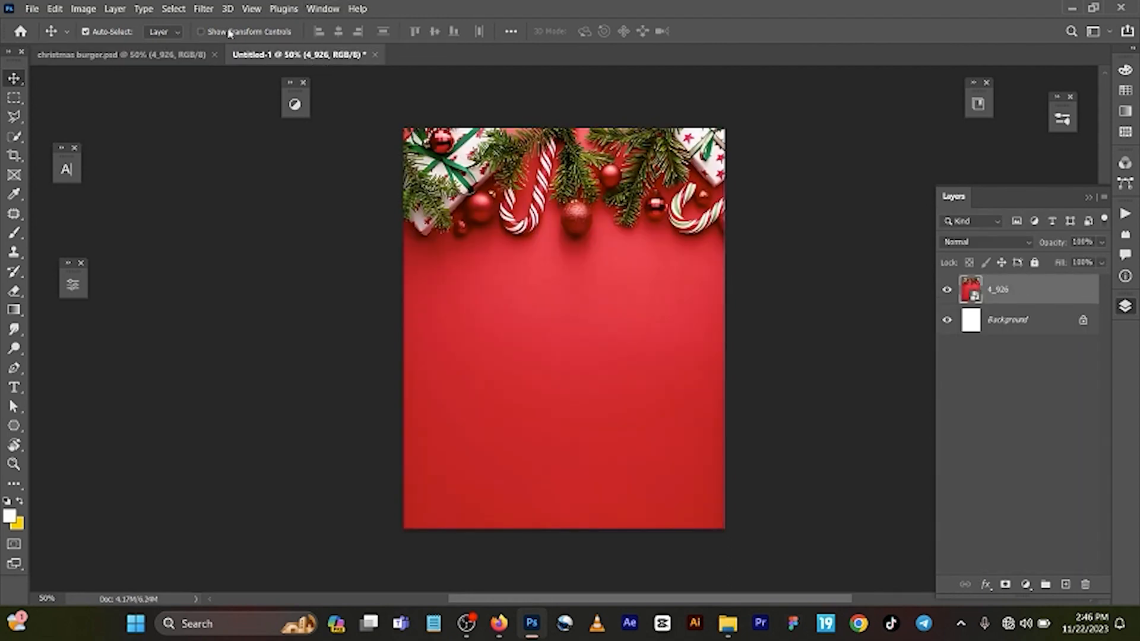
click(948, 291)
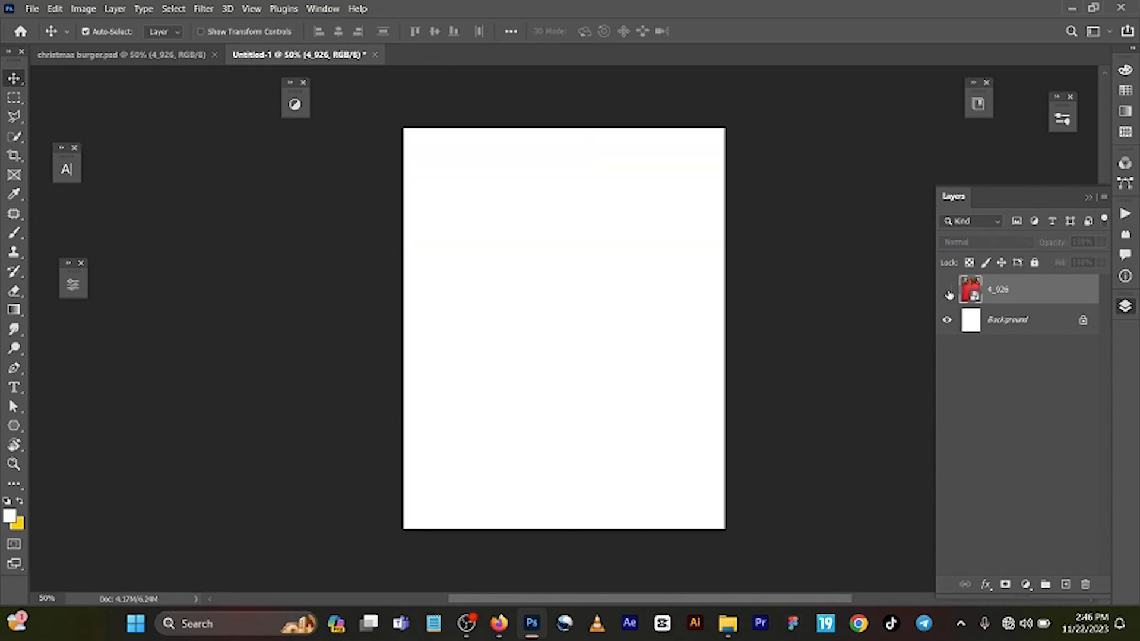
click(948, 291)
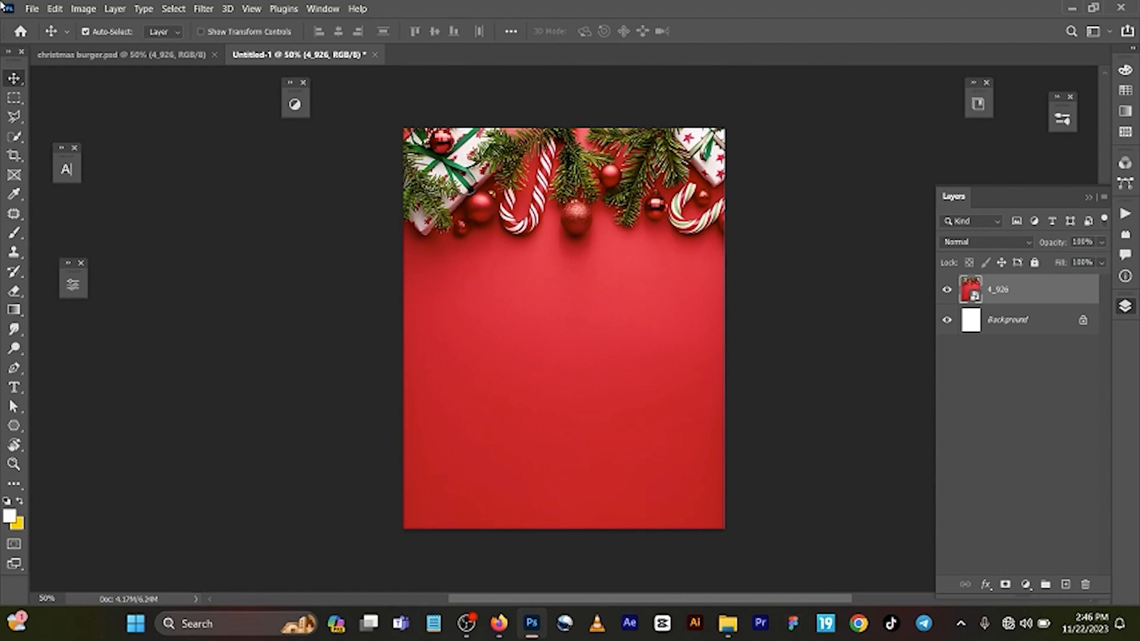
Step: Copy Group 4 with the Burger text lines from christmas burger.psd into the new document above the Christmas background
click(116, 55)
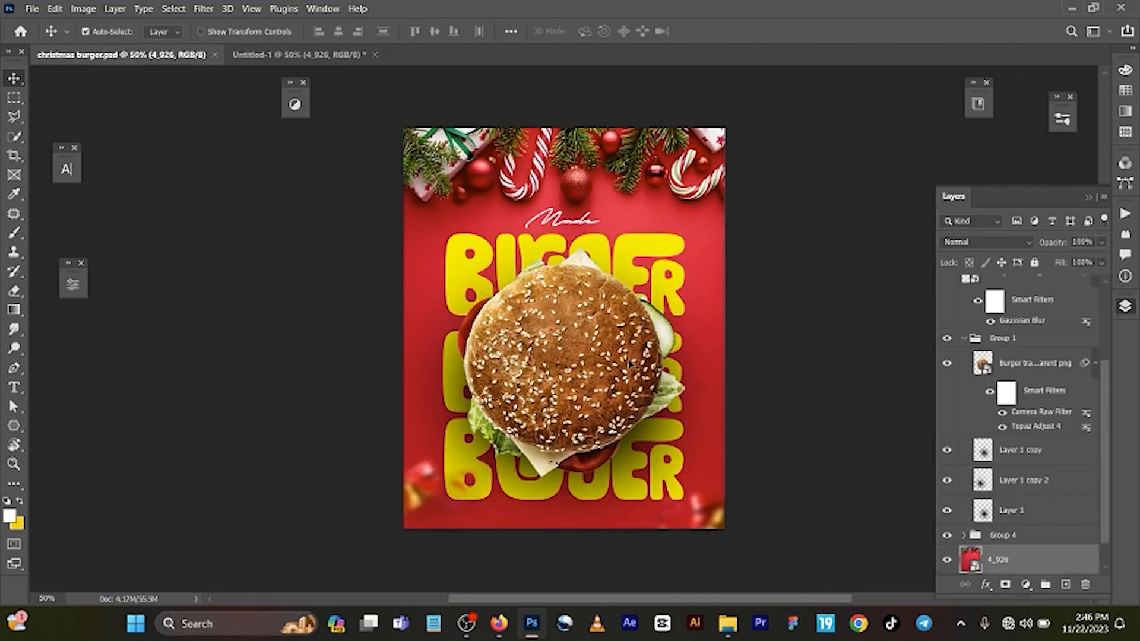
scroll(948, 518, down, 2)
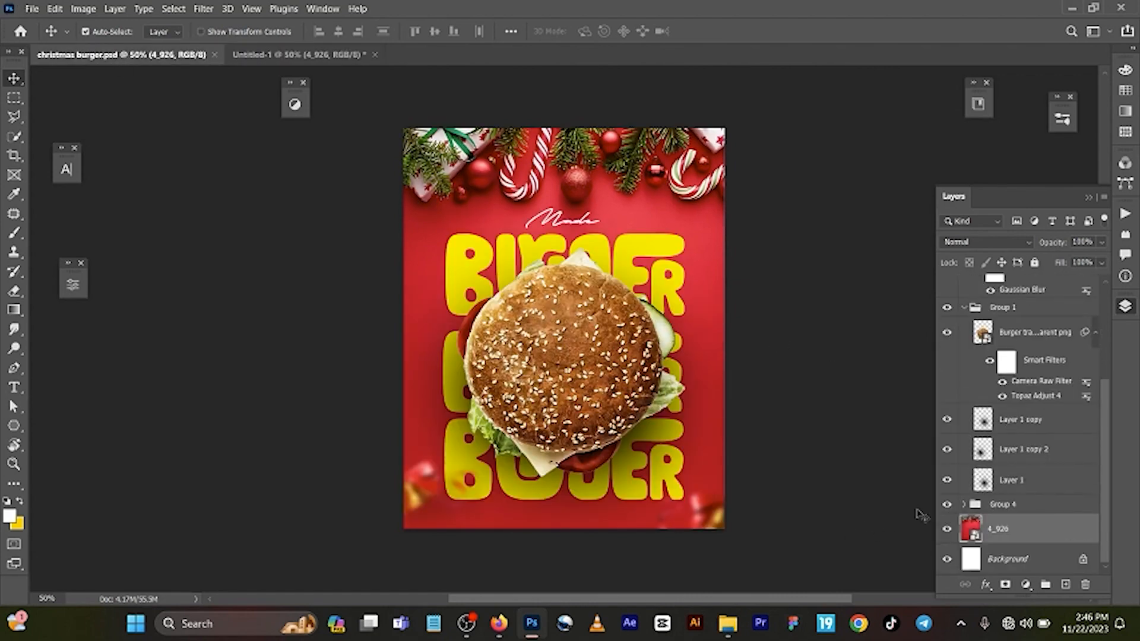
click(948, 504)
click(947, 504)
click(997, 504)
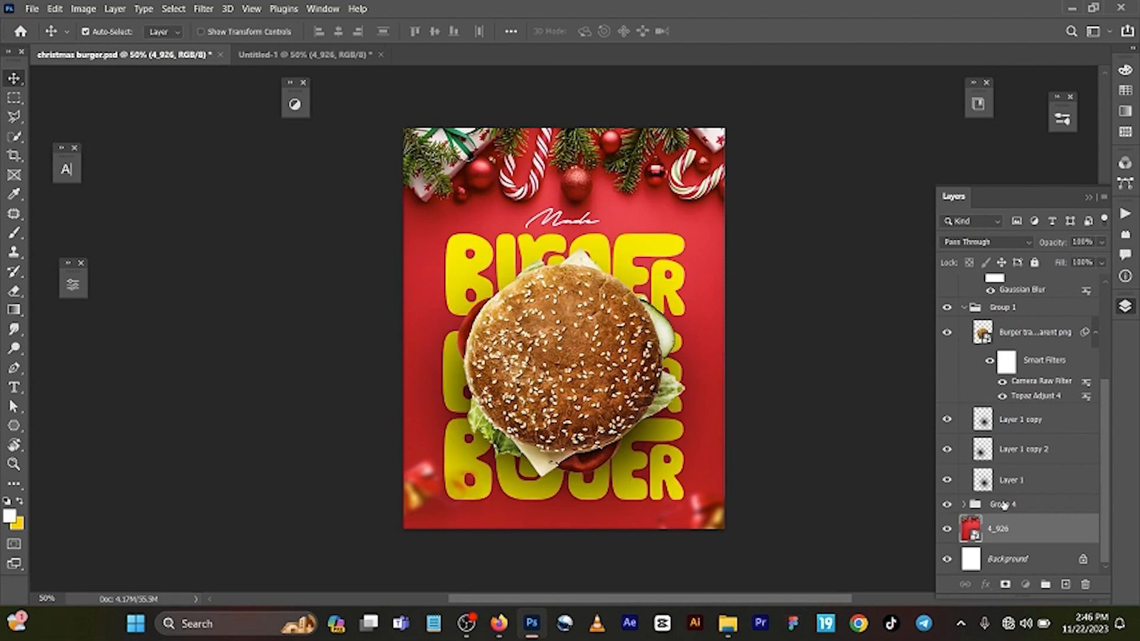
key(ctrl+c)
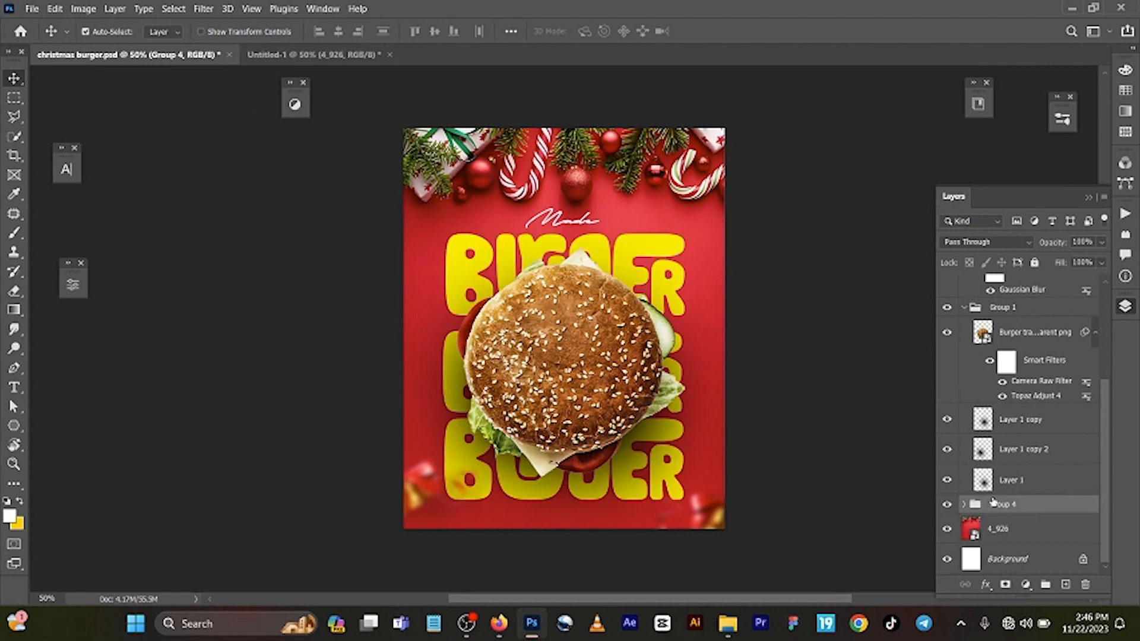
click(328, 59)
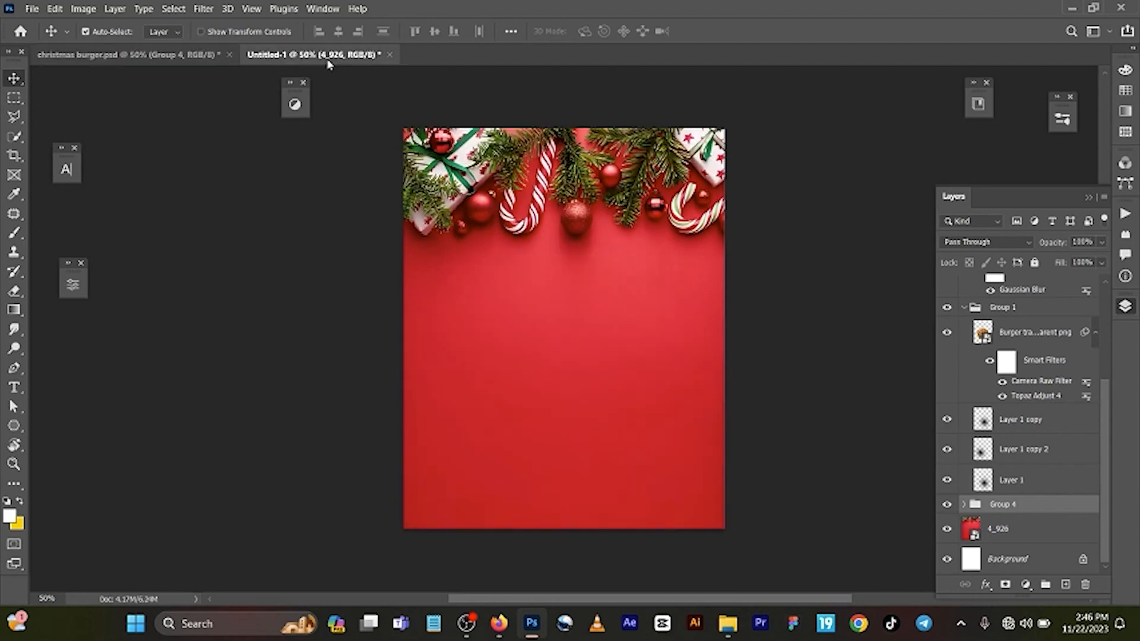
key(ctrl+v)
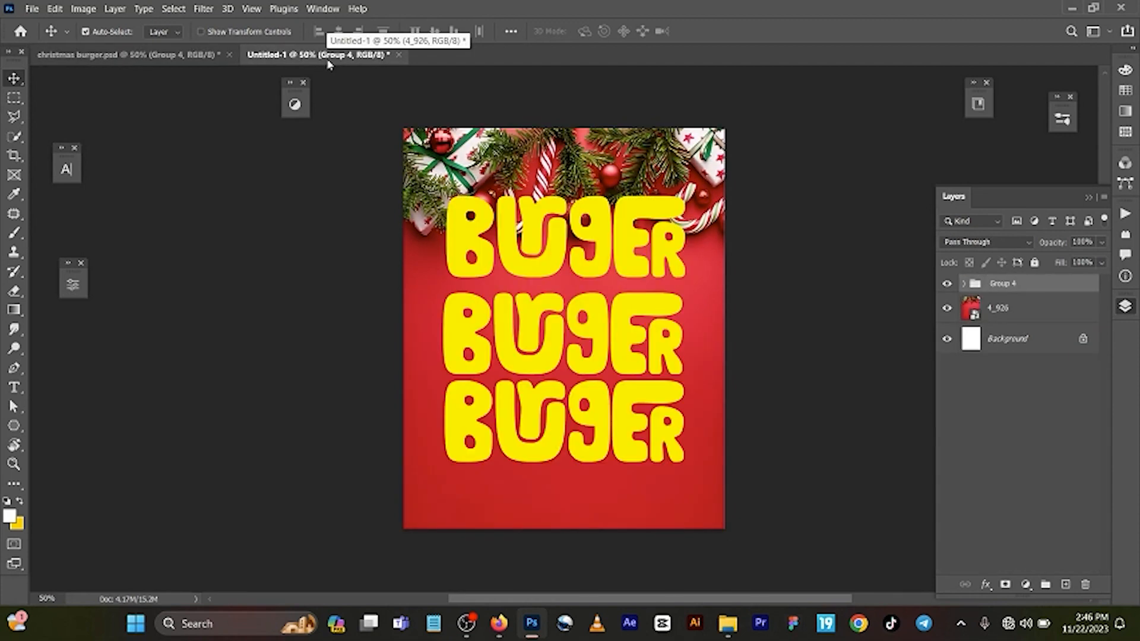
Step: Move the Burger text group straight down with Free Transform so it sits below the Christmas decorations
key(ctrl)
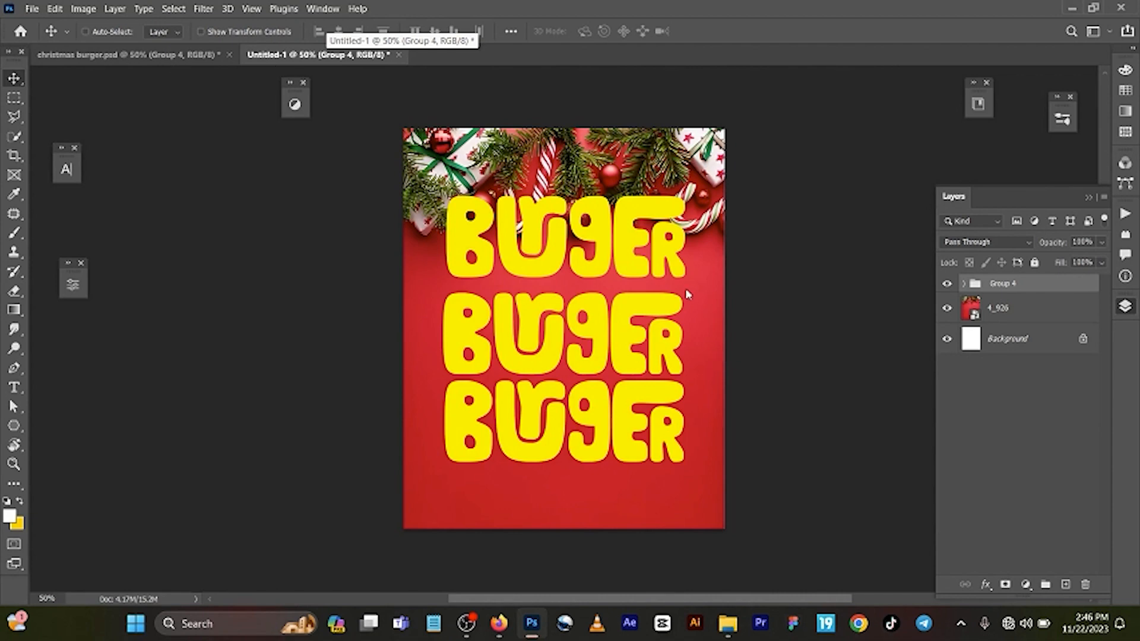
key(ctrl+t)
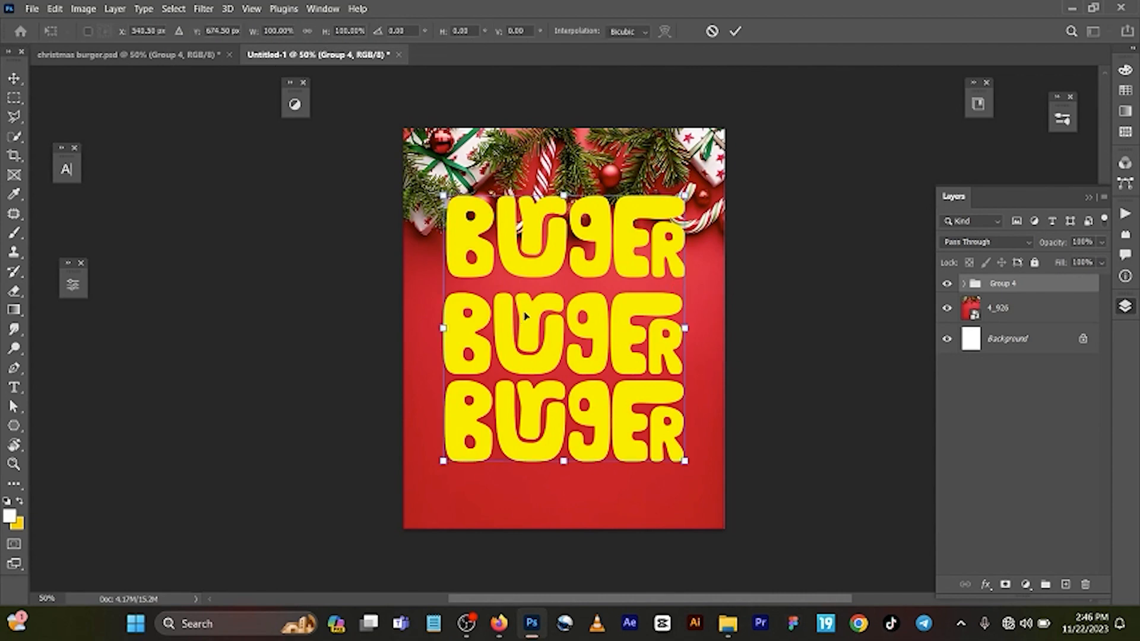
drag(526, 315, 526, 365)
click(735, 31)
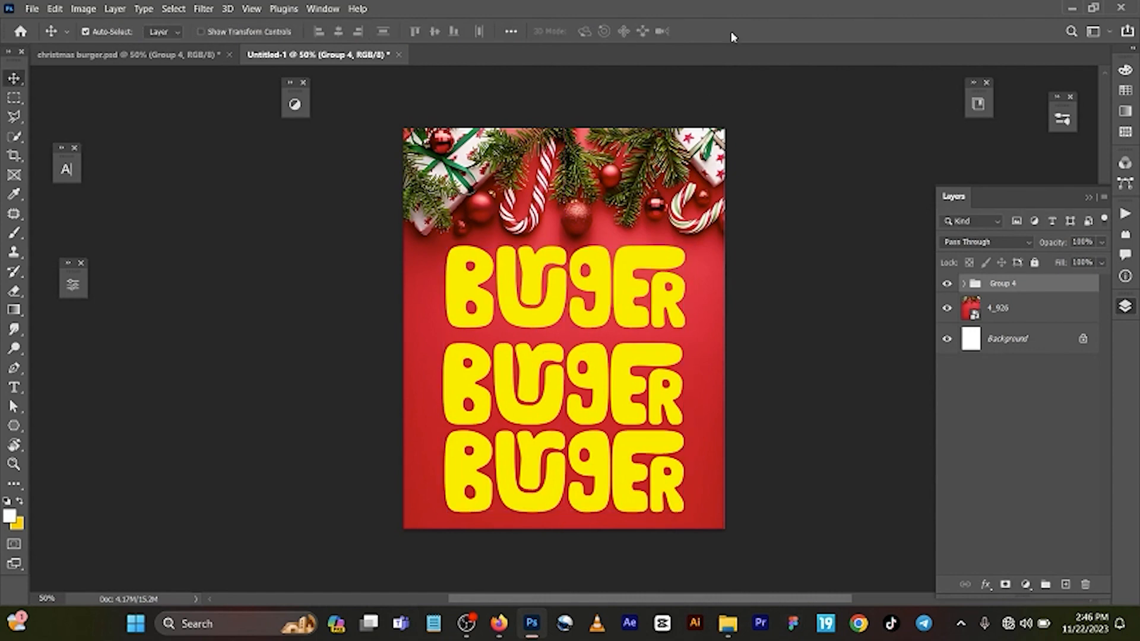
Step: Expand Group 4 and inspect the font, size and colour of the Burger text layer
click(965, 284)
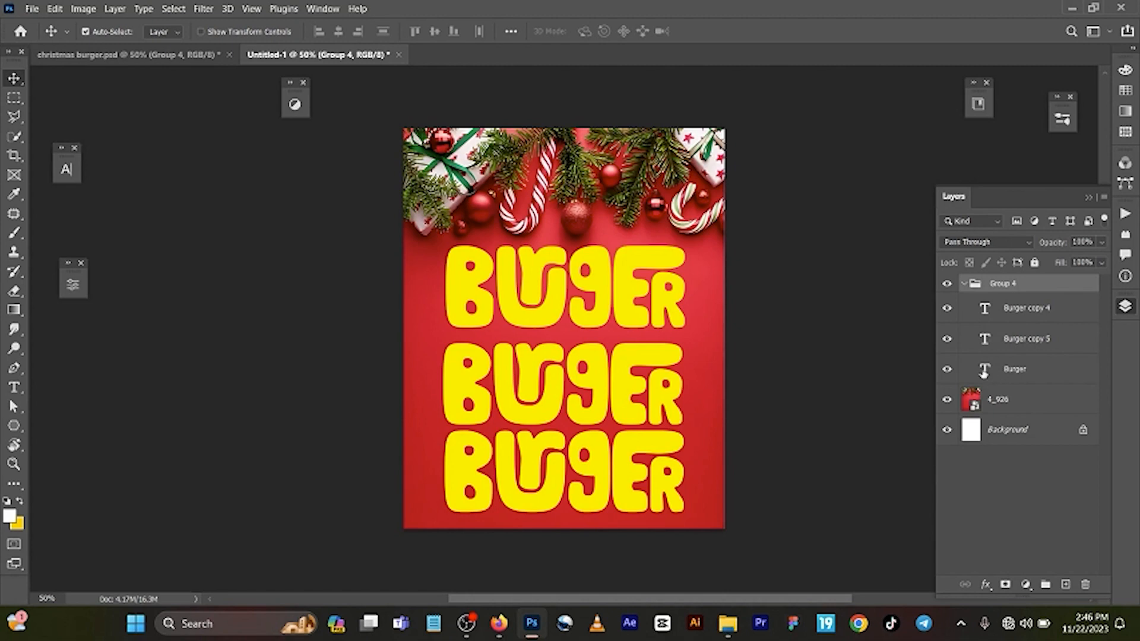
double_click(984, 370)
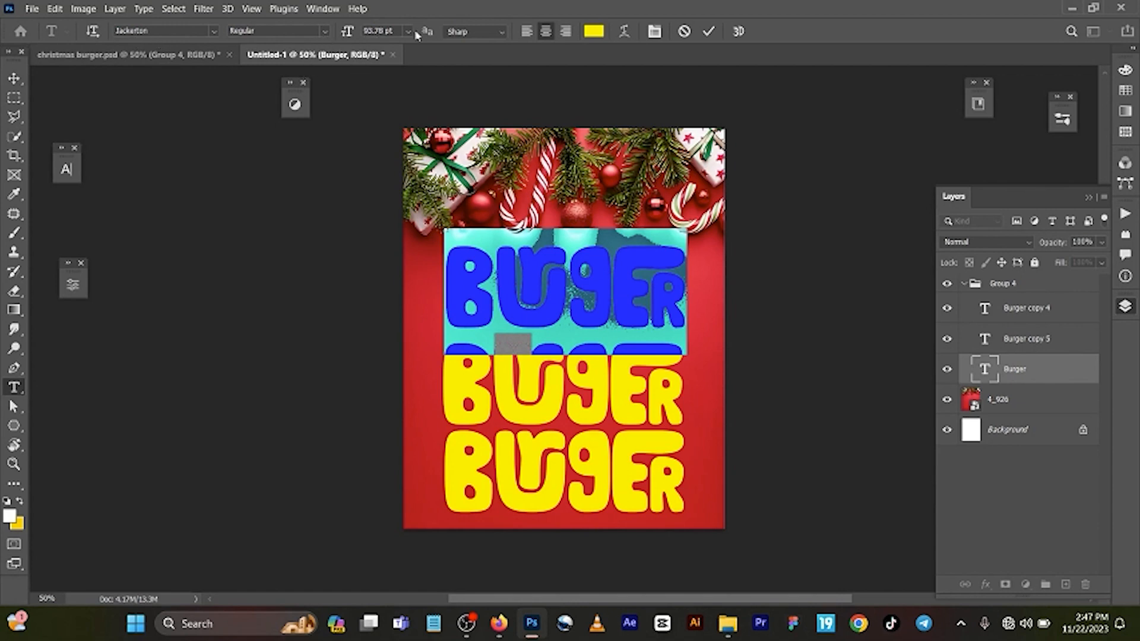
click(592, 31)
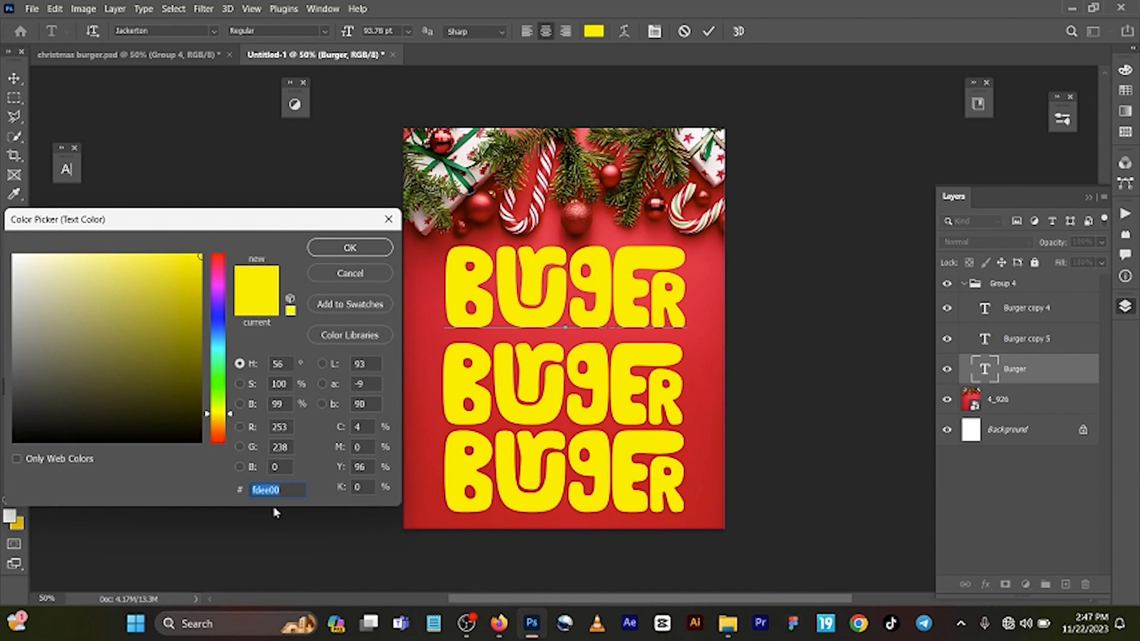
click(336, 249)
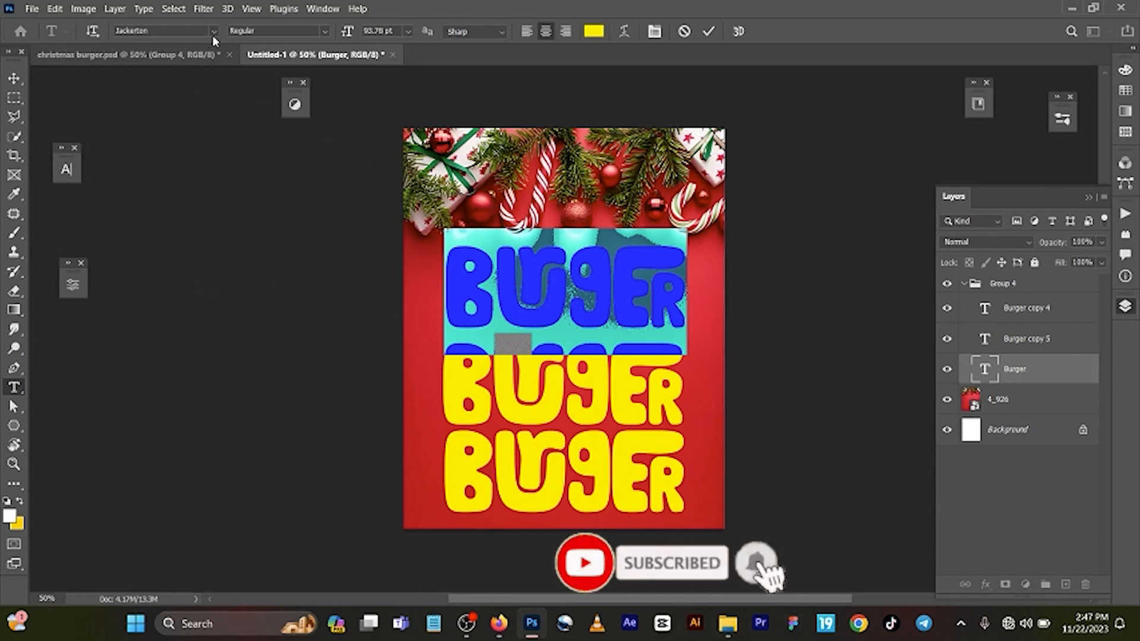
click(711, 32)
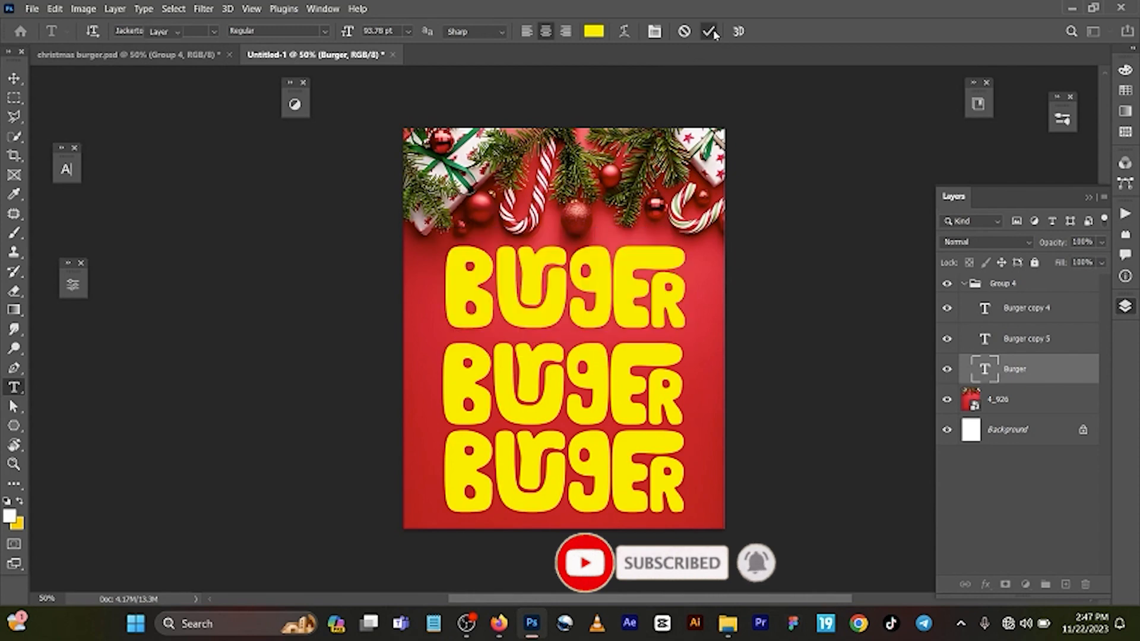
Step: Nudge the middle Burger text line slightly up to even out the spacing between the three lines, and reselect Group 4
key(v)
drag(658, 371, 653, 363)
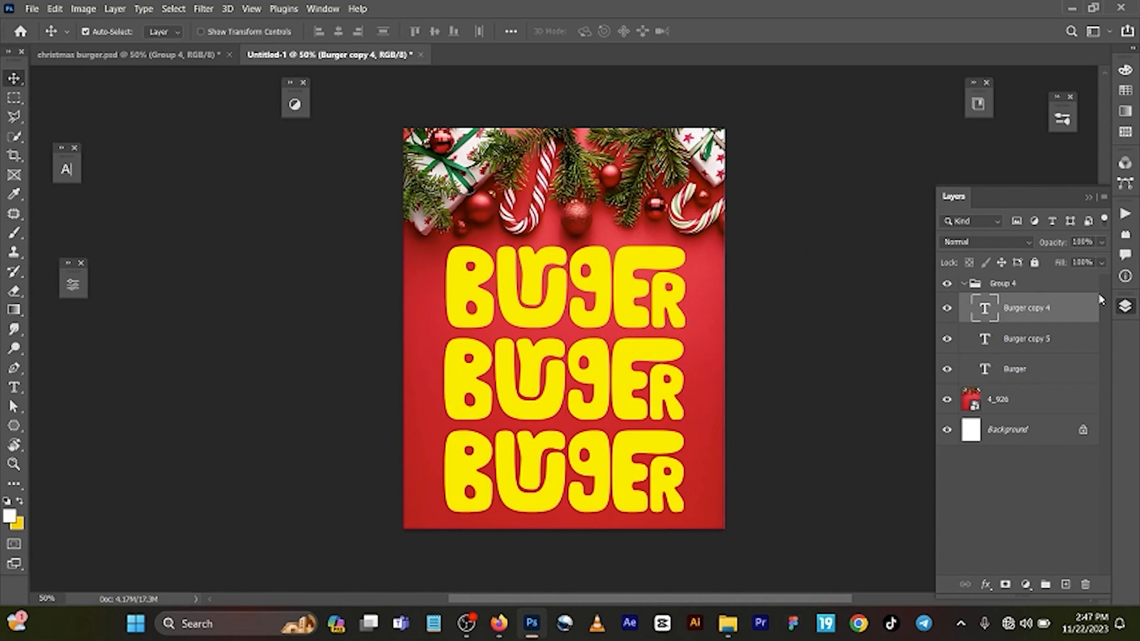
click(1046, 289)
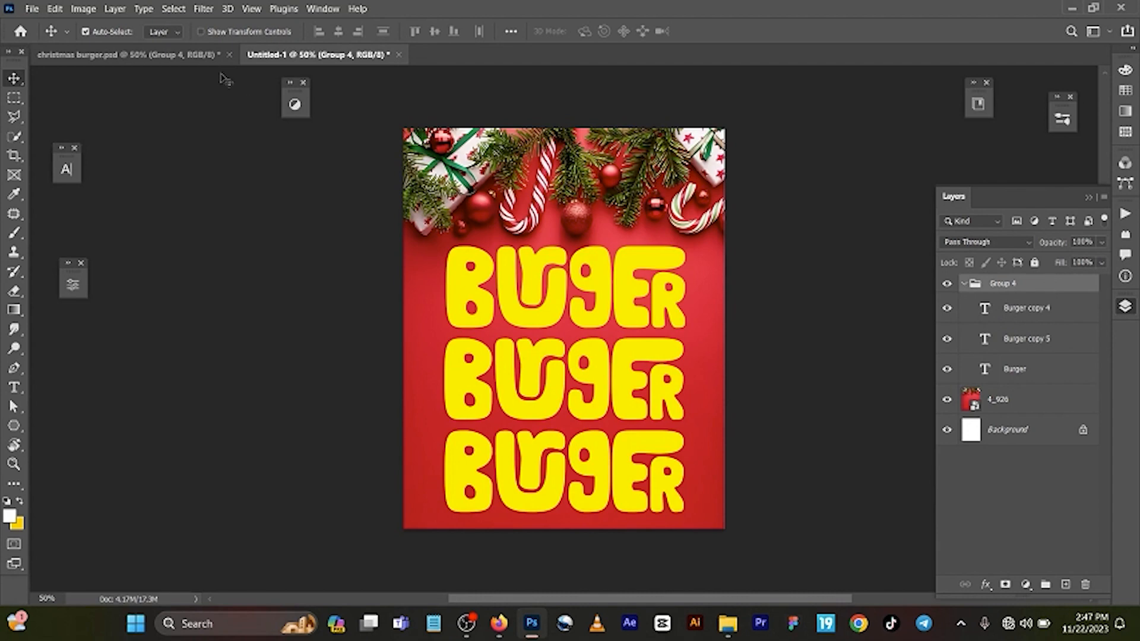
Step: Copy the burger image from christmas burger.psd into the new document and centre it over the Burger text lines
click(208, 59)
click(587, 357)
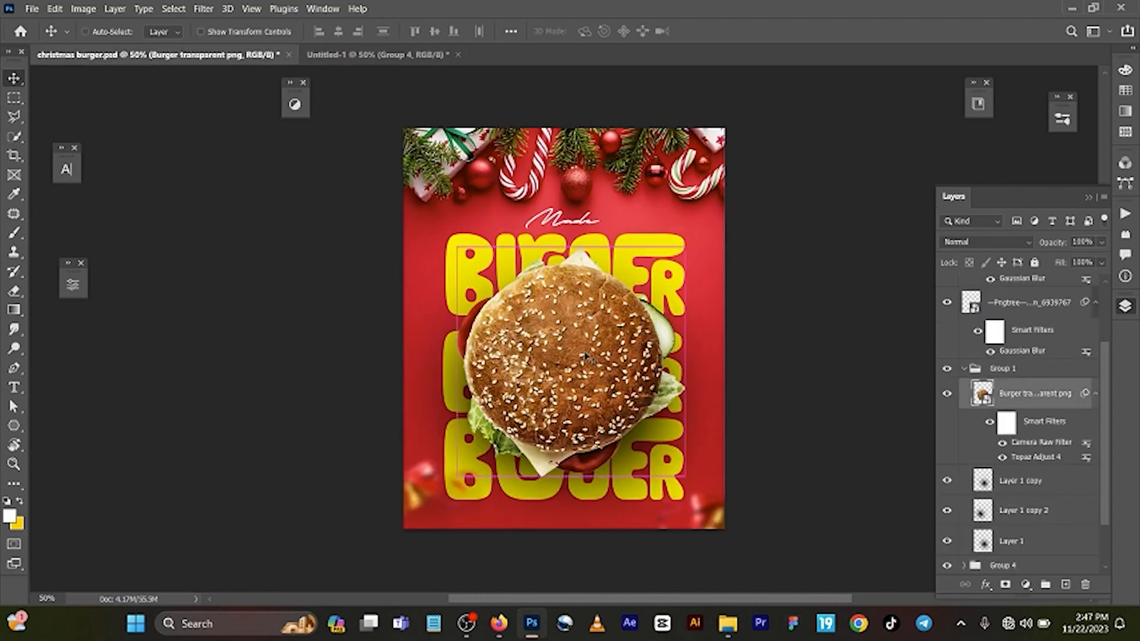
click(420, 53)
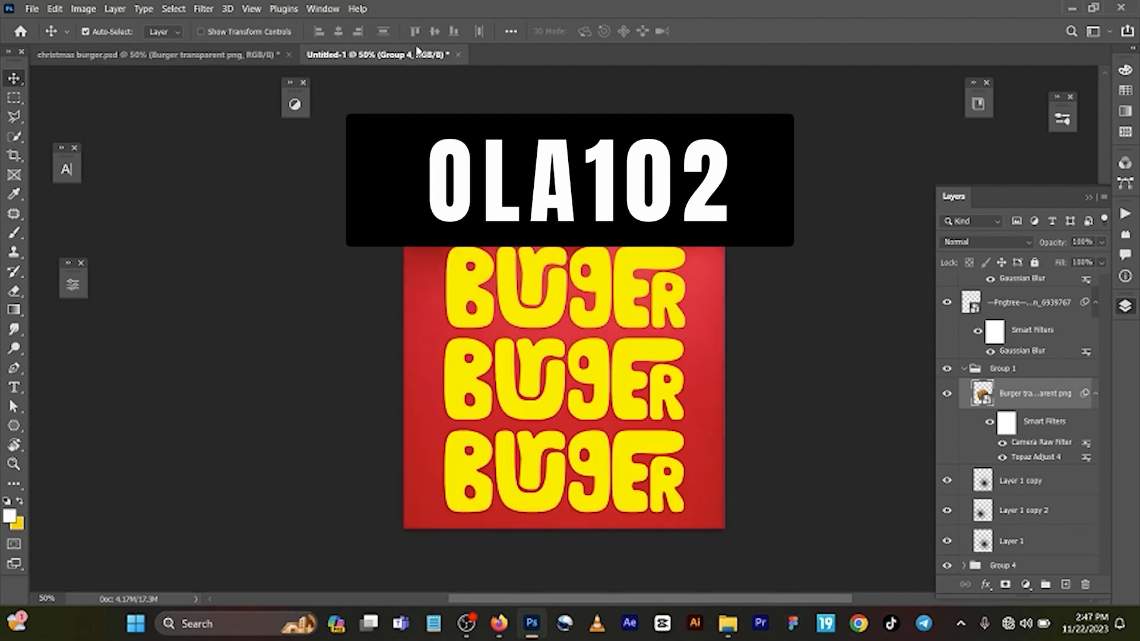
key(ctrl+v)
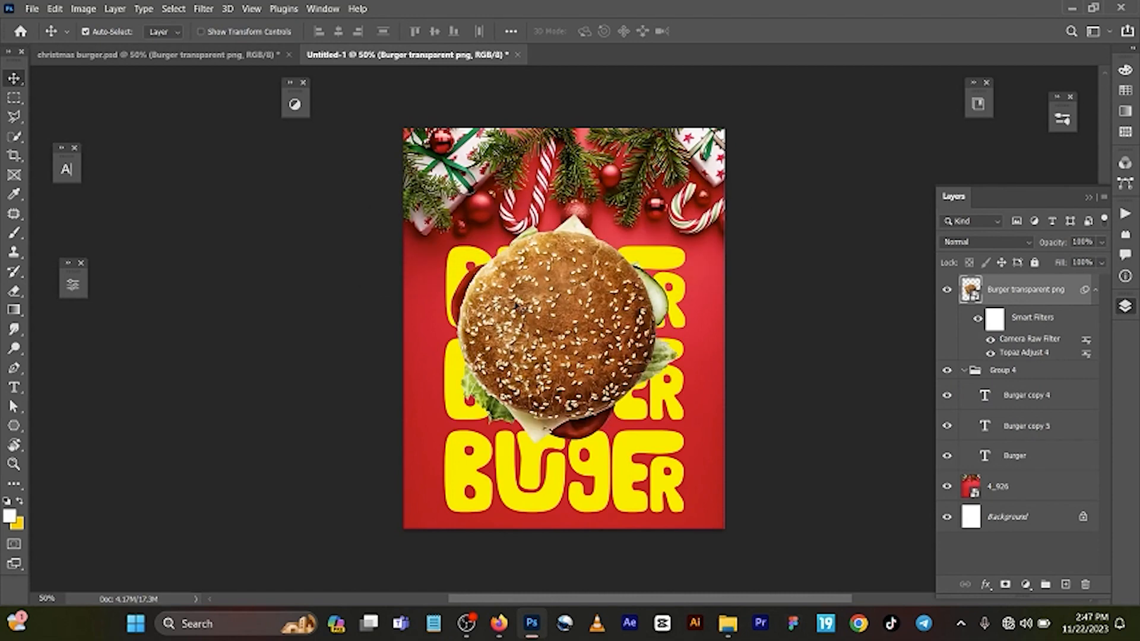
drag(552, 308, 558, 346)
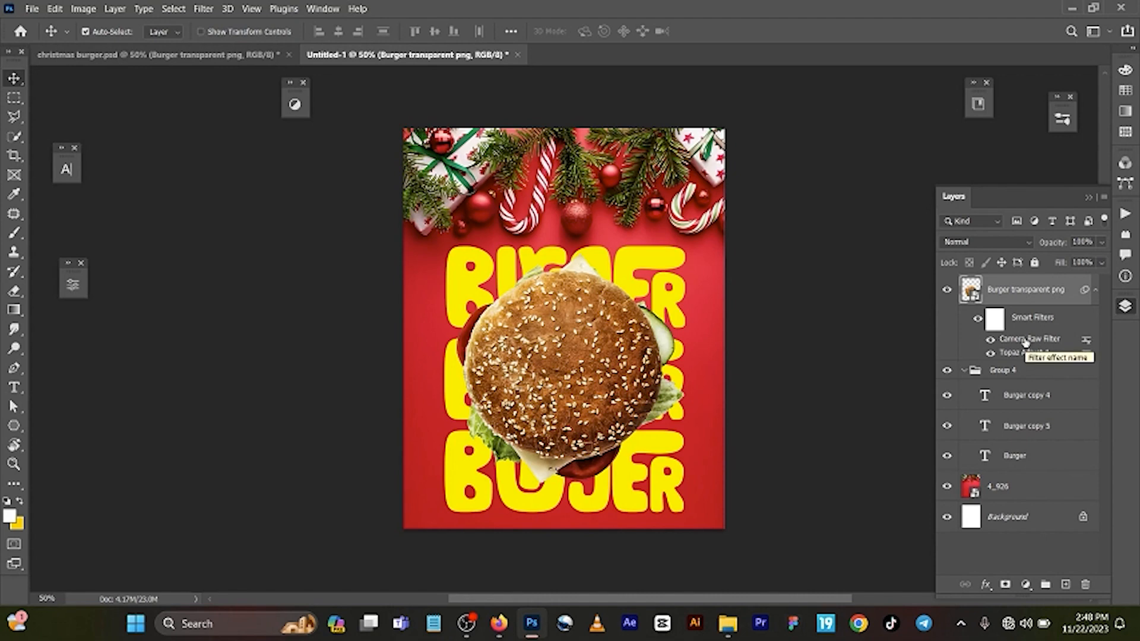
click(204, 9)
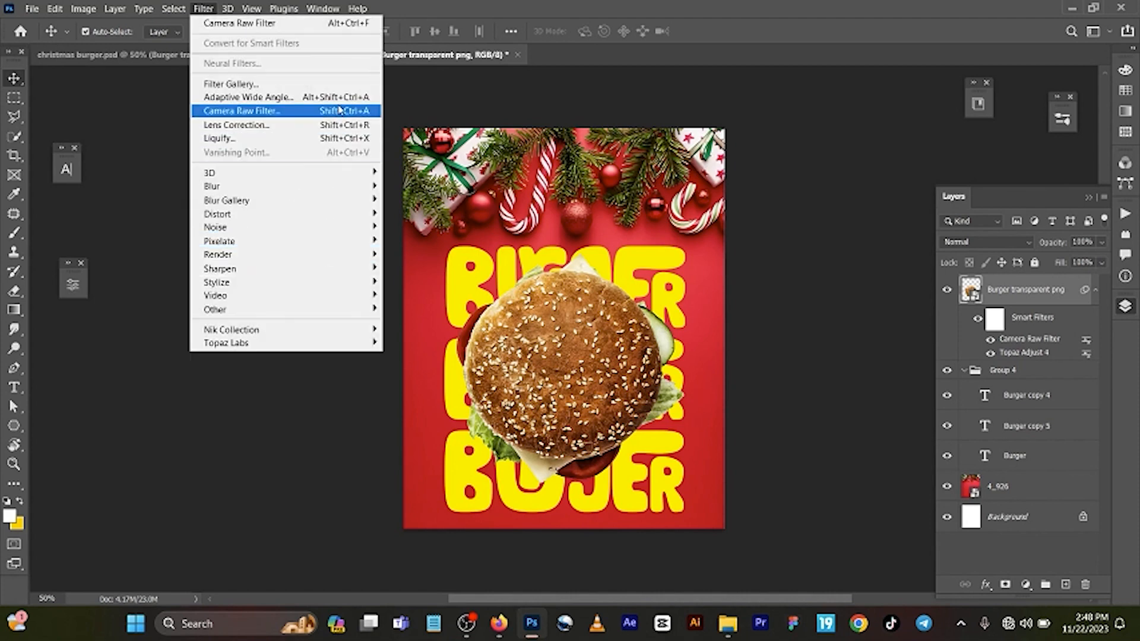
click(256, 26)
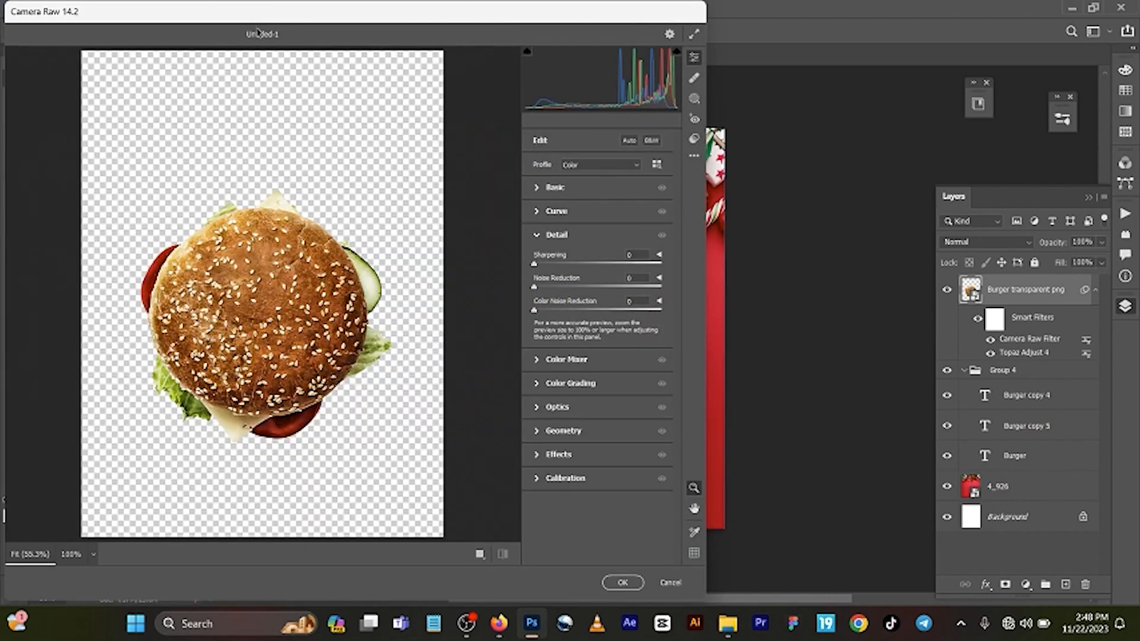
click(584, 190)
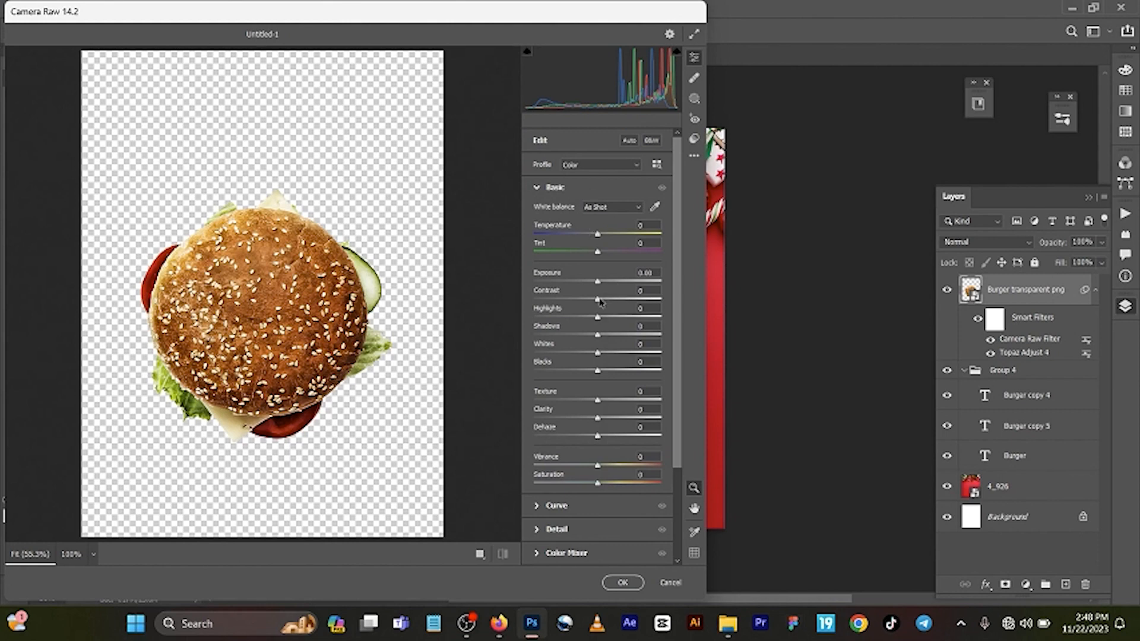
drag(600, 301, 609, 353)
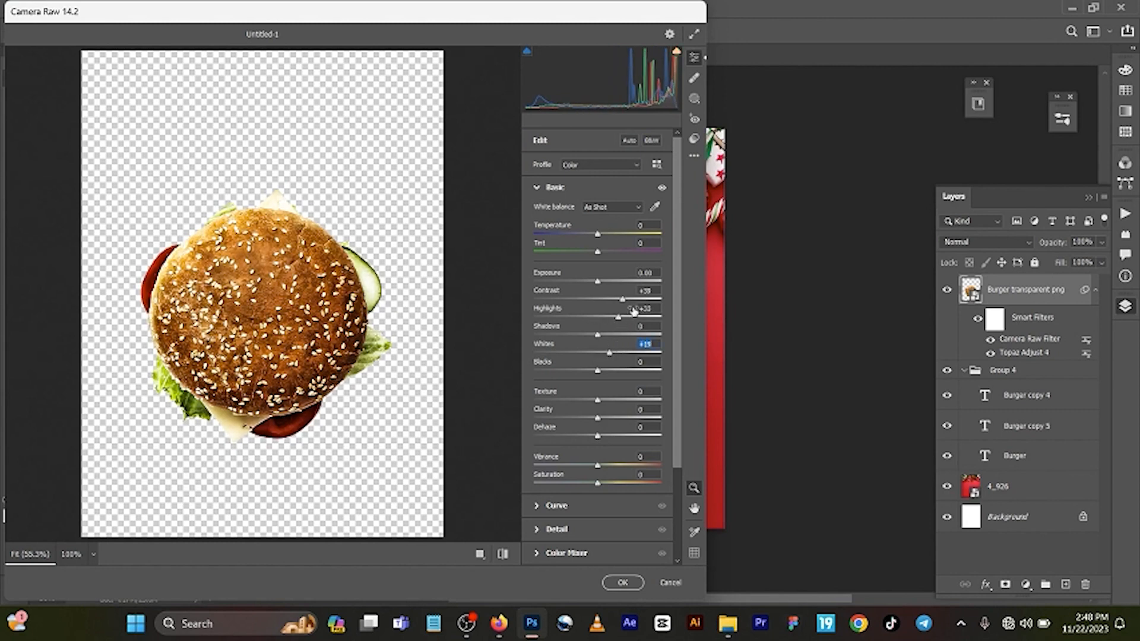
click(676, 584)
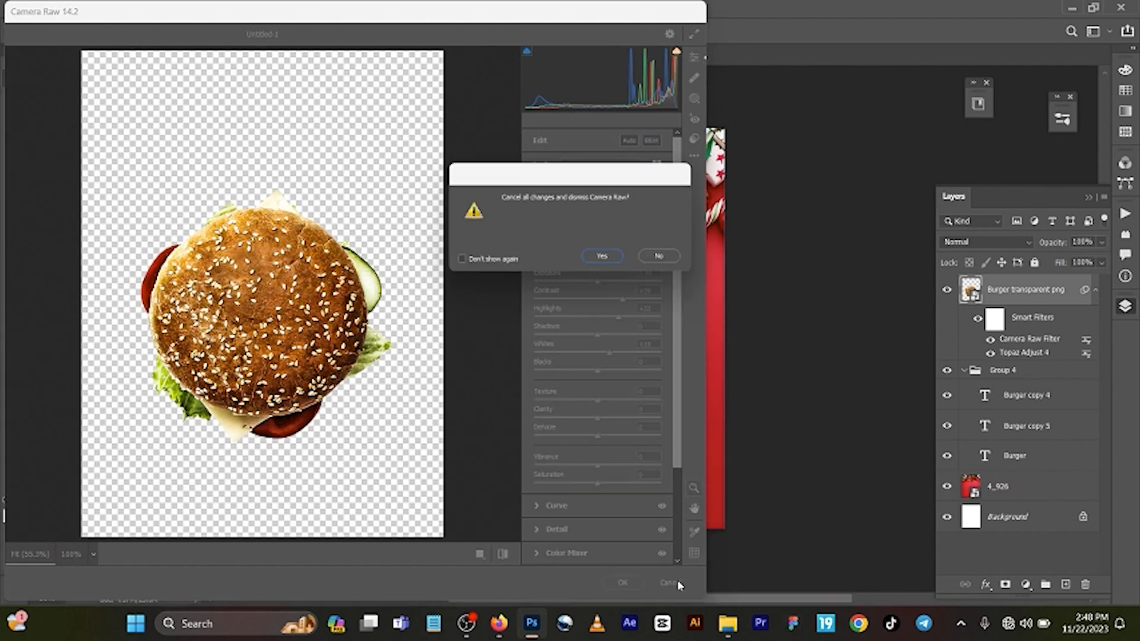
click(610, 260)
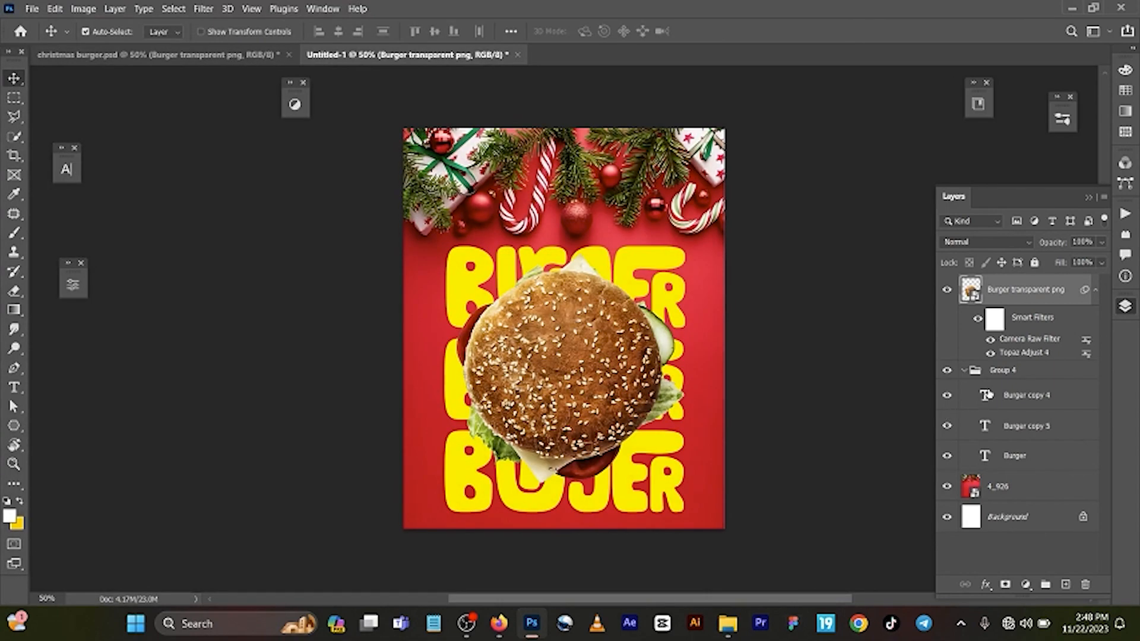
Step: Reopen the burger layer's existing Camera Raw Filter and examine its Basic settings
double_click(1020, 351)
double_click(1018, 338)
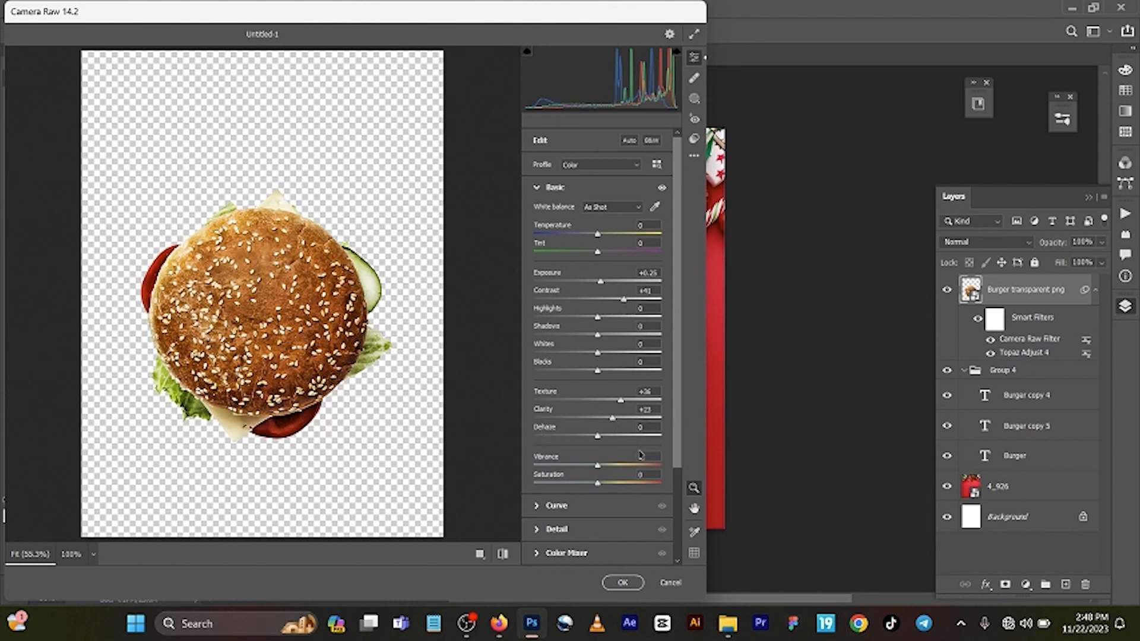
click(623, 583)
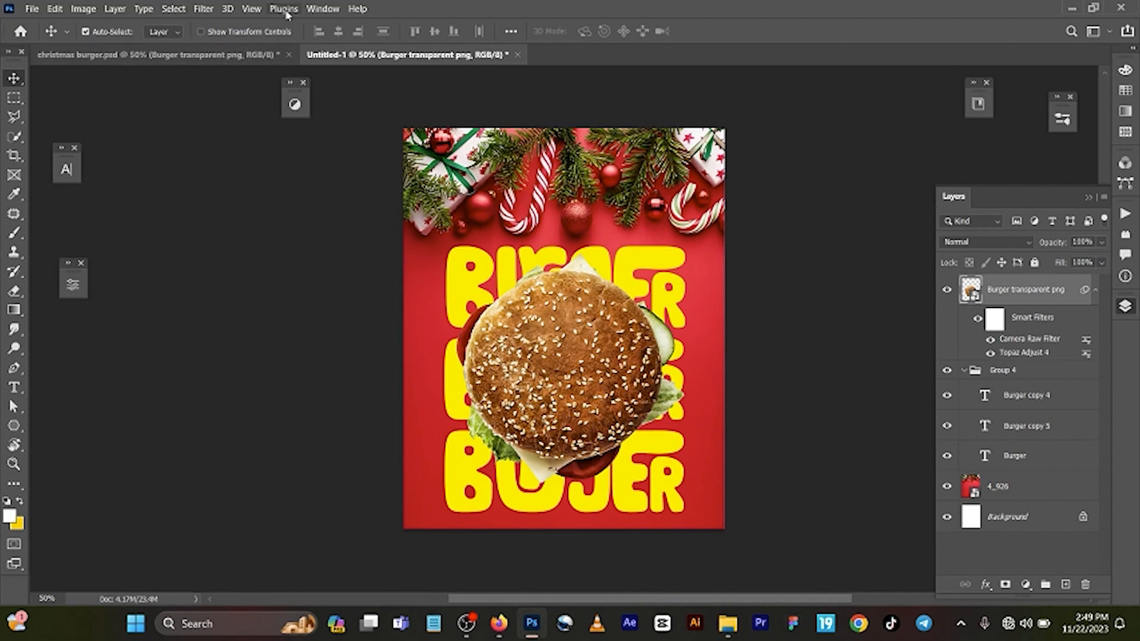
click(203, 9)
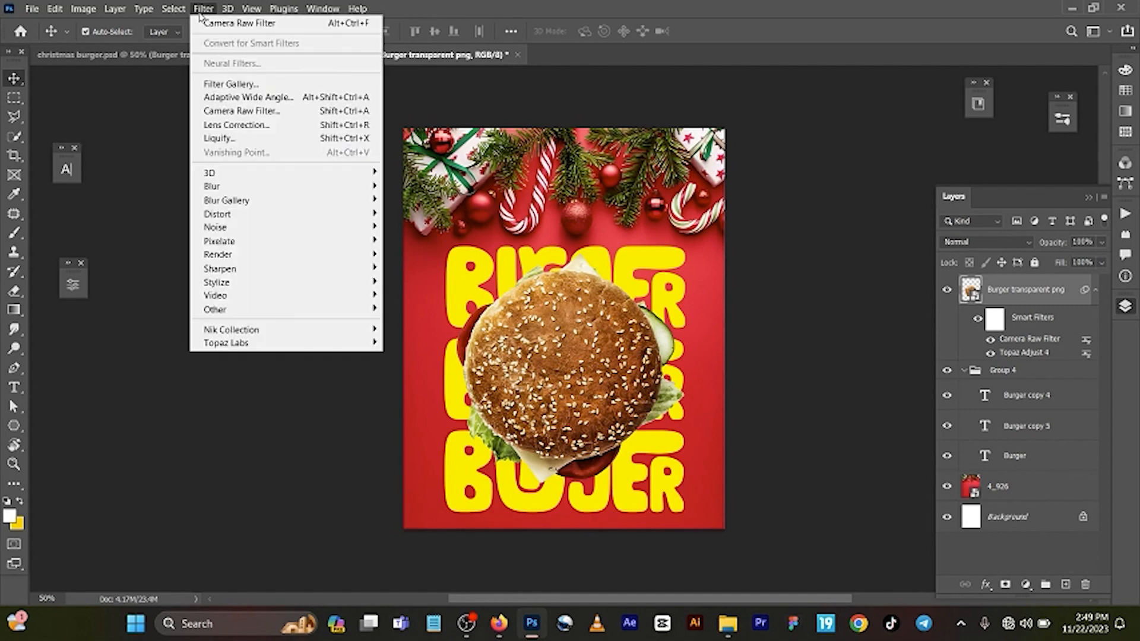
mouse_move(314, 334)
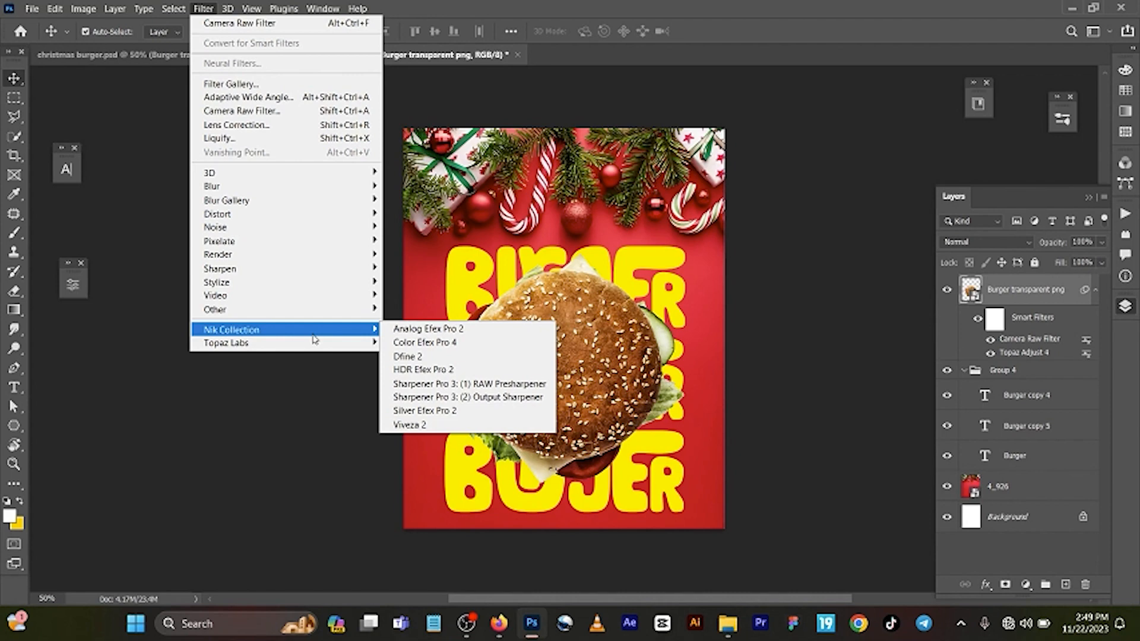
click(843, 314)
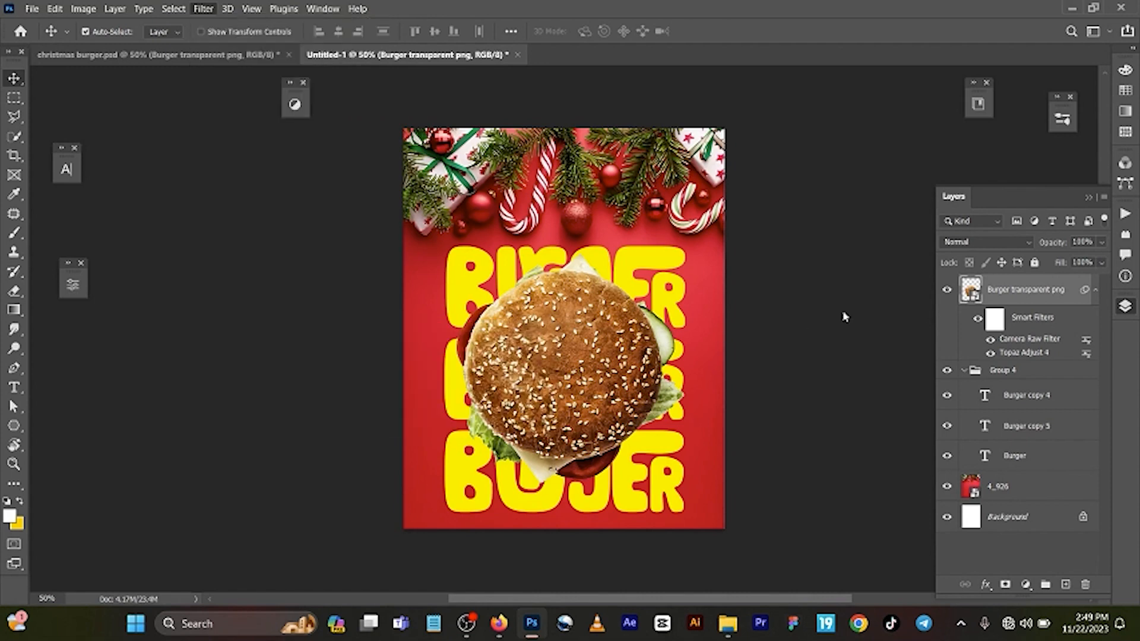
Step: Try the burger with Topaz Adjust 4 hidden and Camera Raw set to Exposure +0.35, Contrast +78, Texture +100 and Clarity +58
click(990, 353)
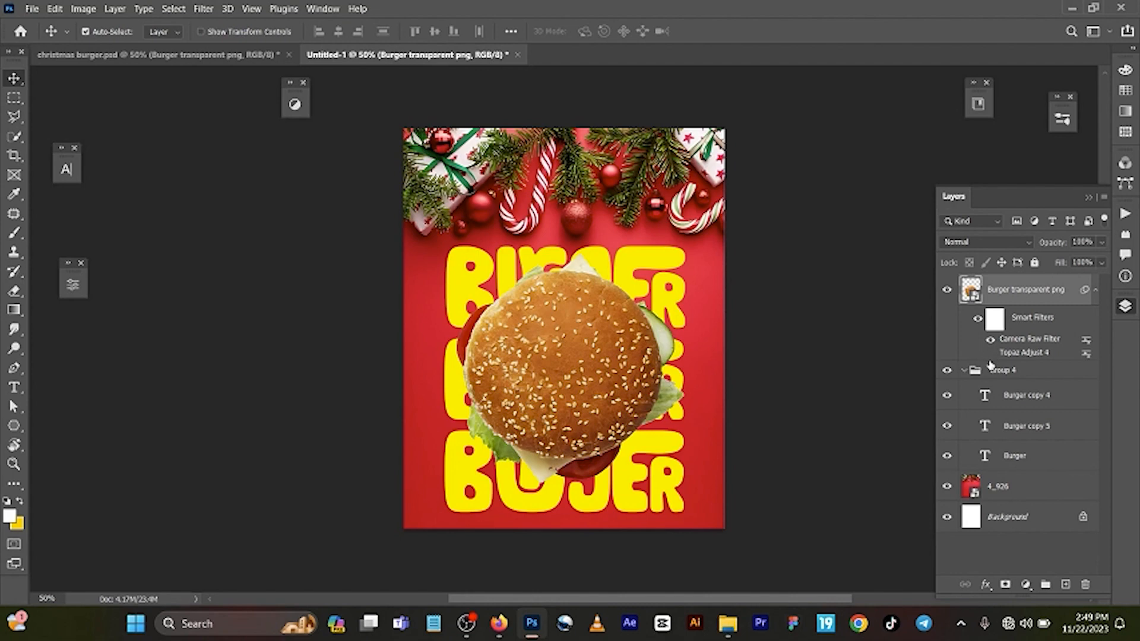
double_click(1021, 343)
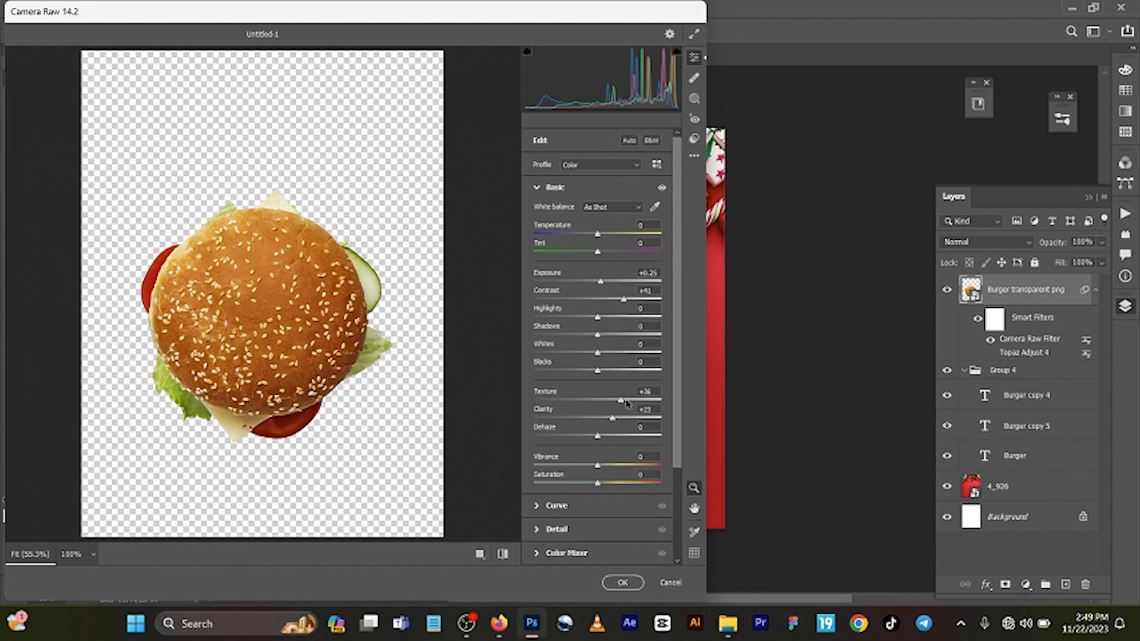
drag(620, 400, 634, 429)
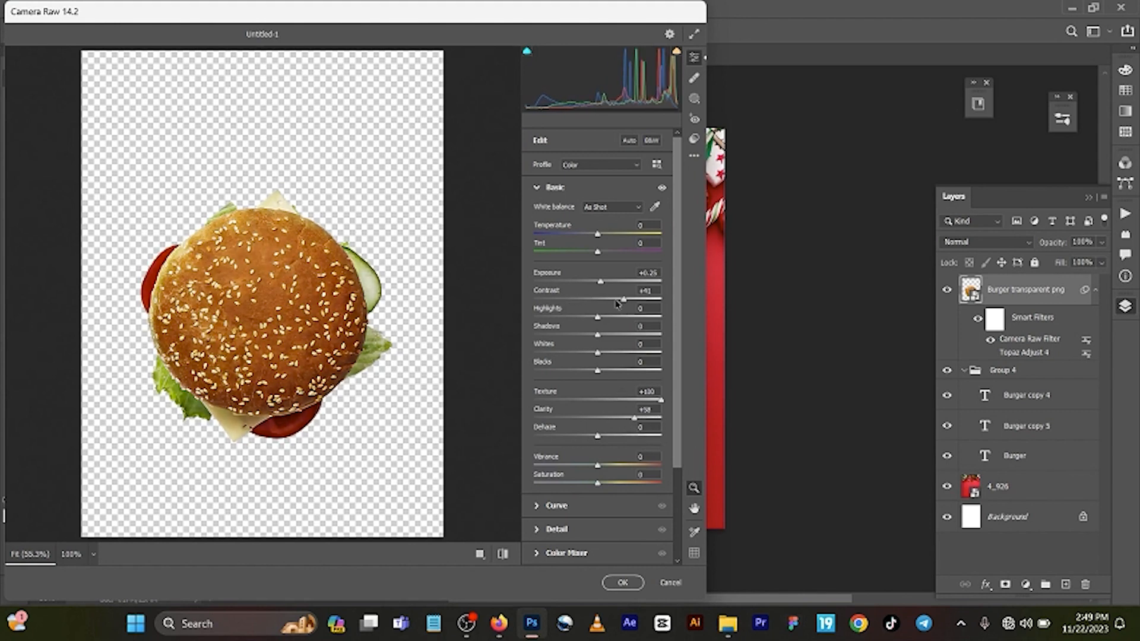
drag(624, 300, 602, 284)
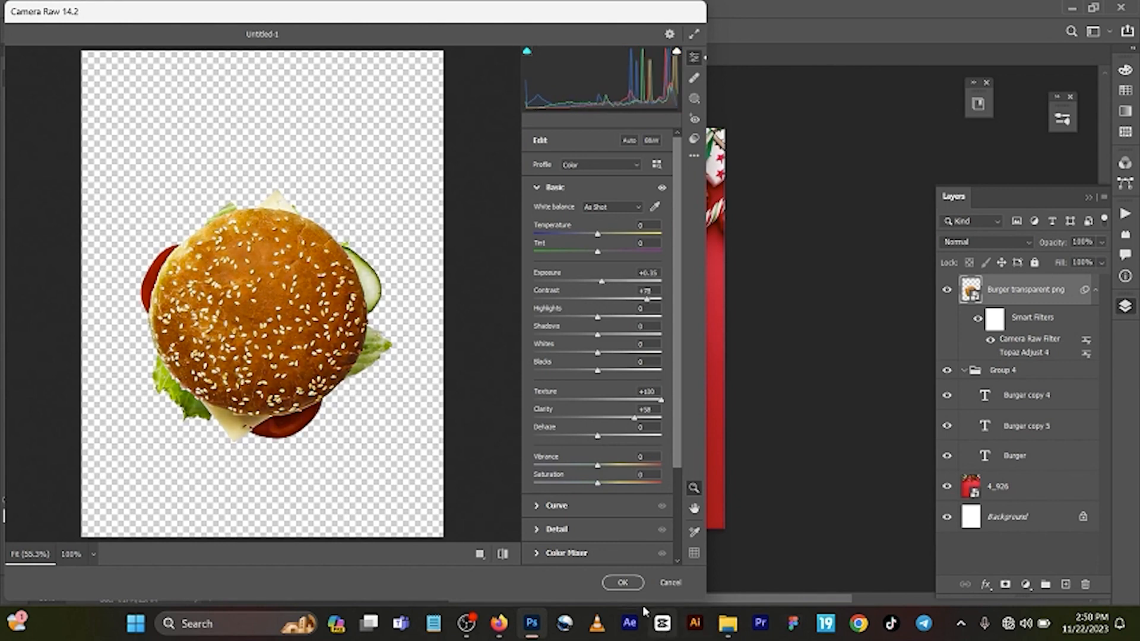
click(623, 584)
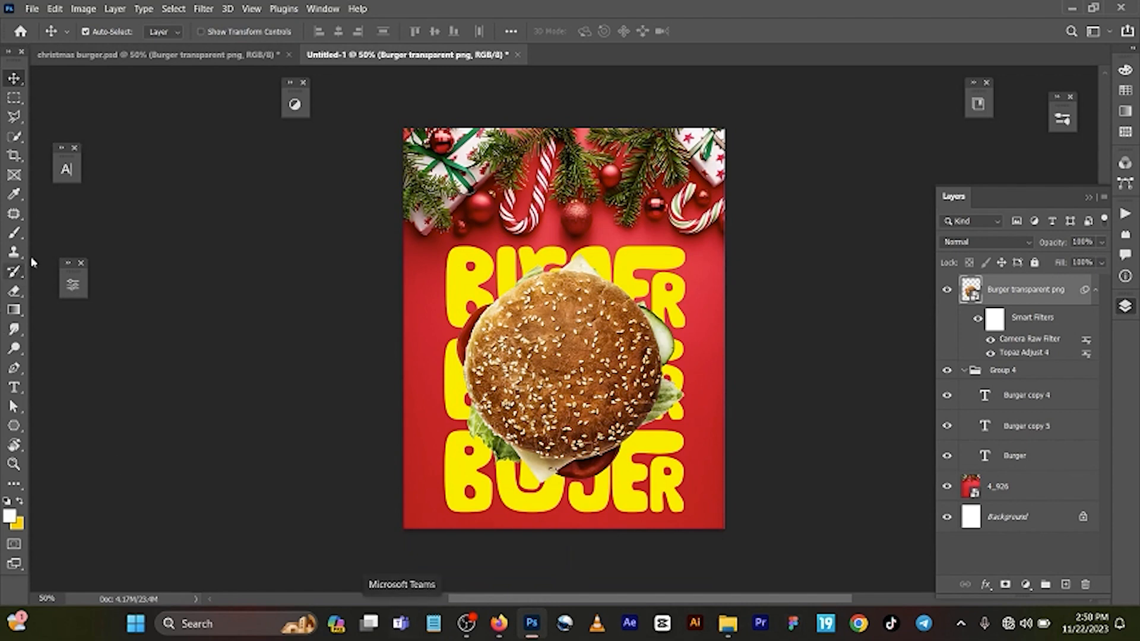
Step: In christmas burger.psd, move the burger and the shadow beneath it aside to examine the shadow layers in Group 1
click(178, 54)
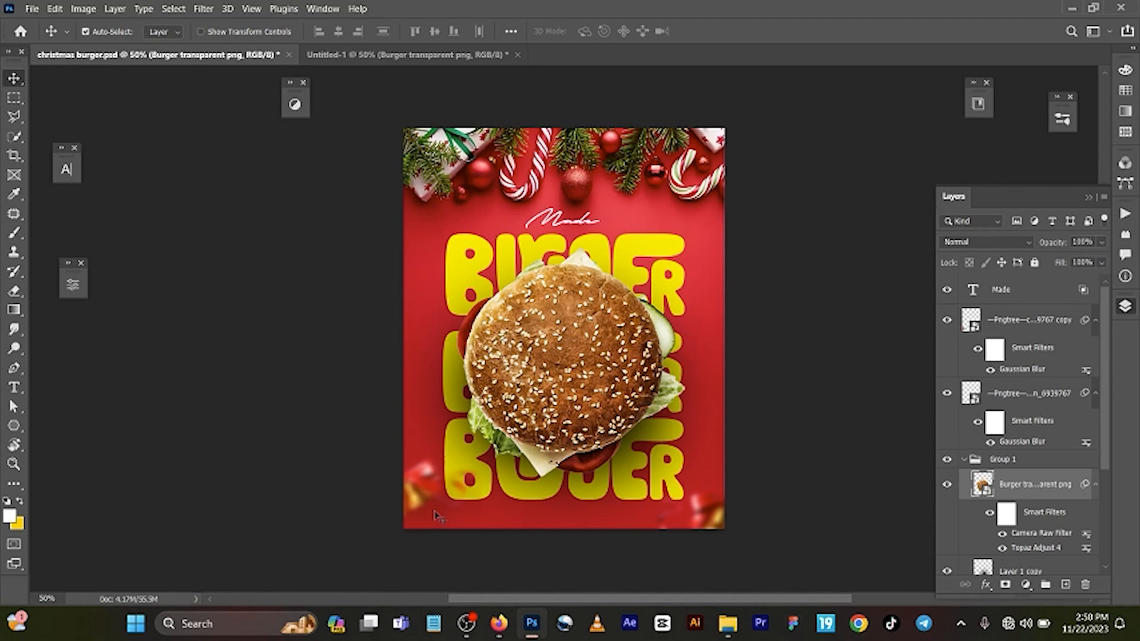
drag(555, 395, 604, 285)
drag(535, 424, 603, 407)
scroll(993, 486, down, 4)
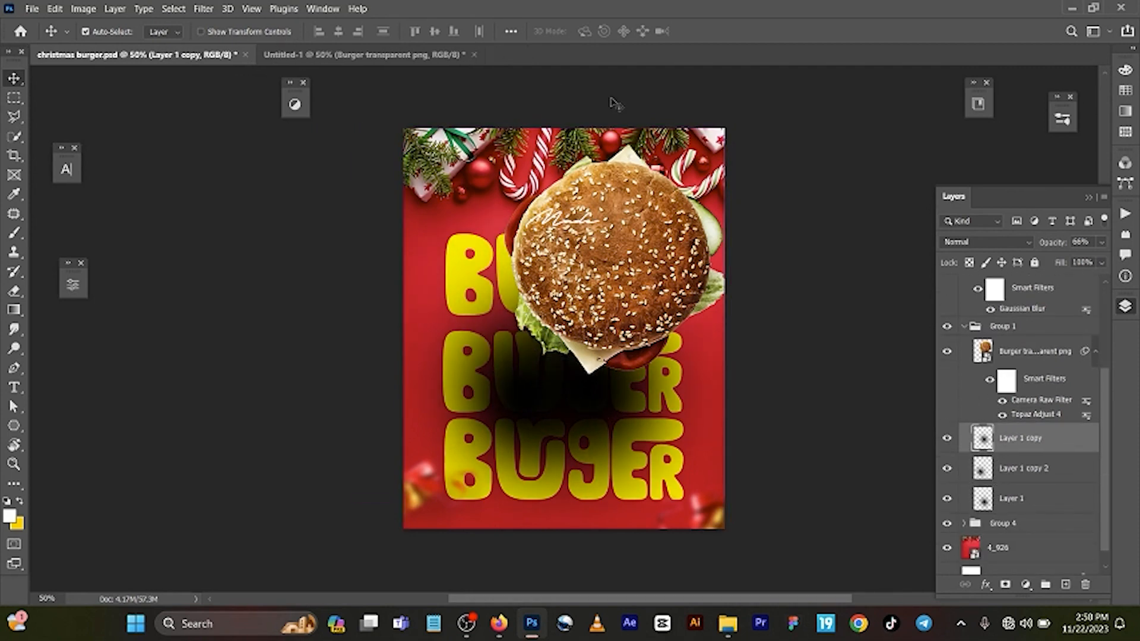
Step: Add a new empty layer at the top of Group 4 in the new document, beneath the burger image
click(394, 59)
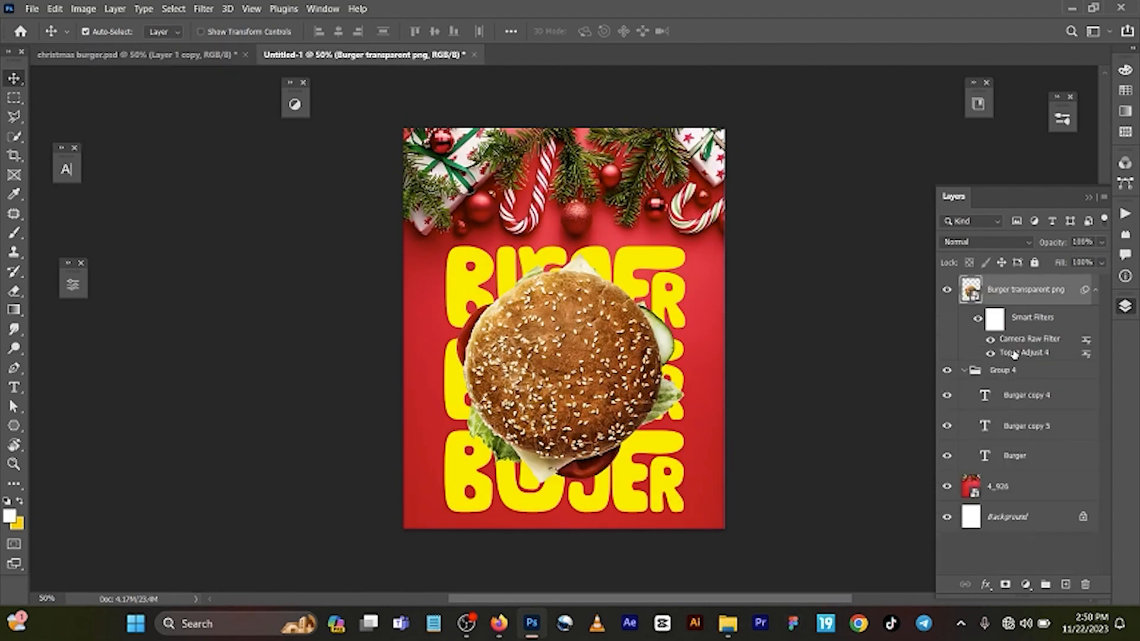
click(1021, 370)
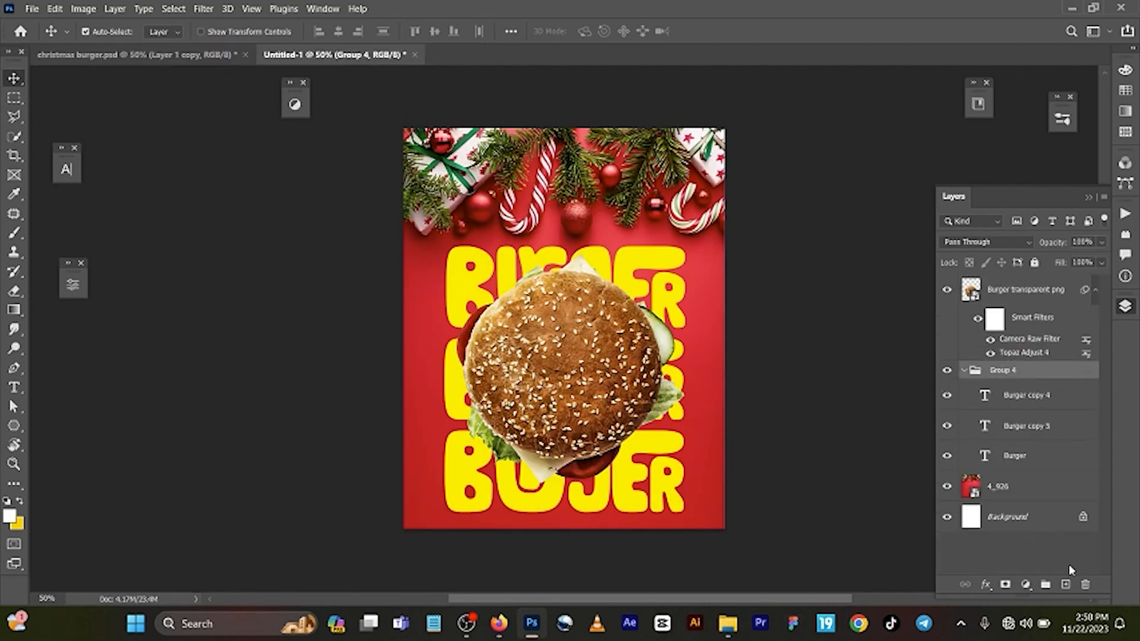
click(1067, 585)
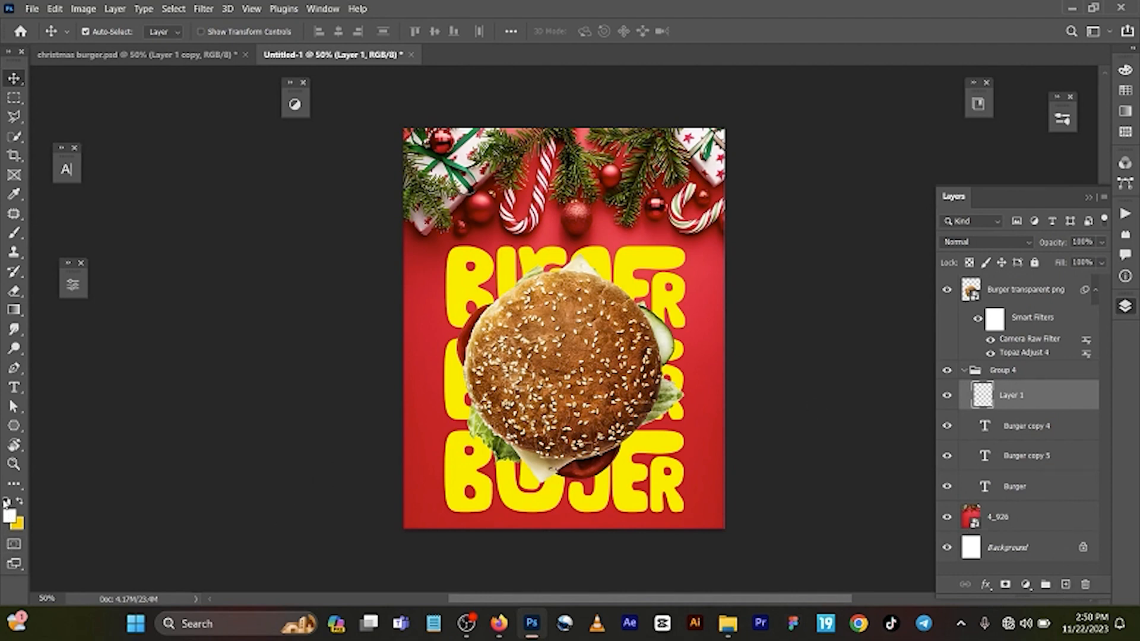
Step: Reset the colours to default and paint a soft black shadow behind the burger with the 800 px Brush
click(6, 503)
key(b)
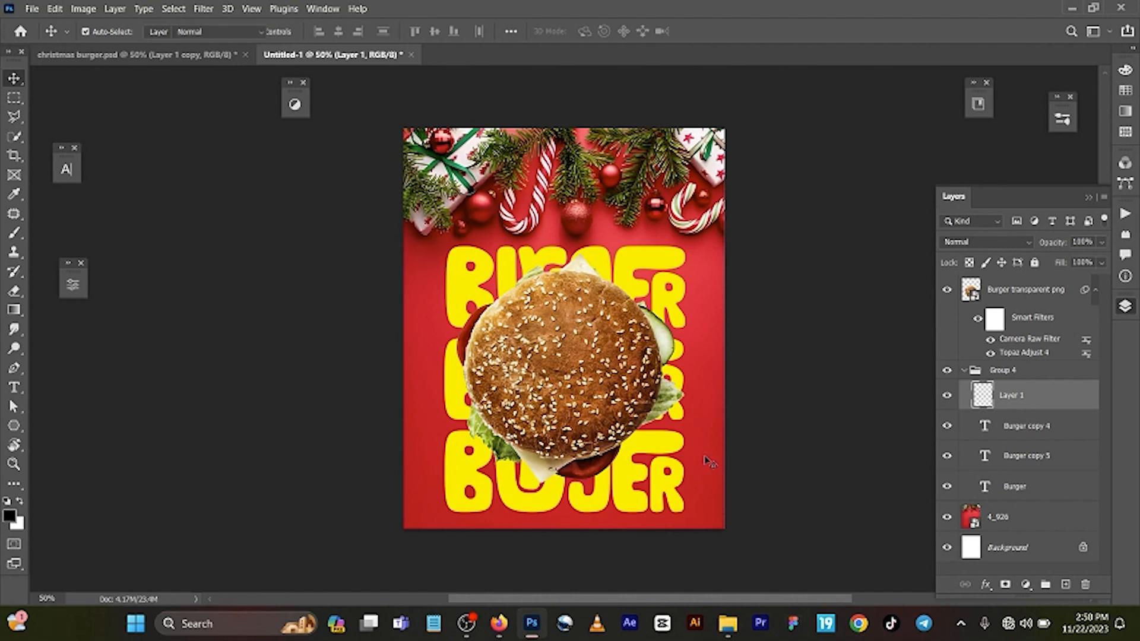
key(bracketleft)
key(bracketleft)
key(bracketleft)
key(bracketleft)
key(bracketleft)
key(bracketleft)
key(bracketleft)
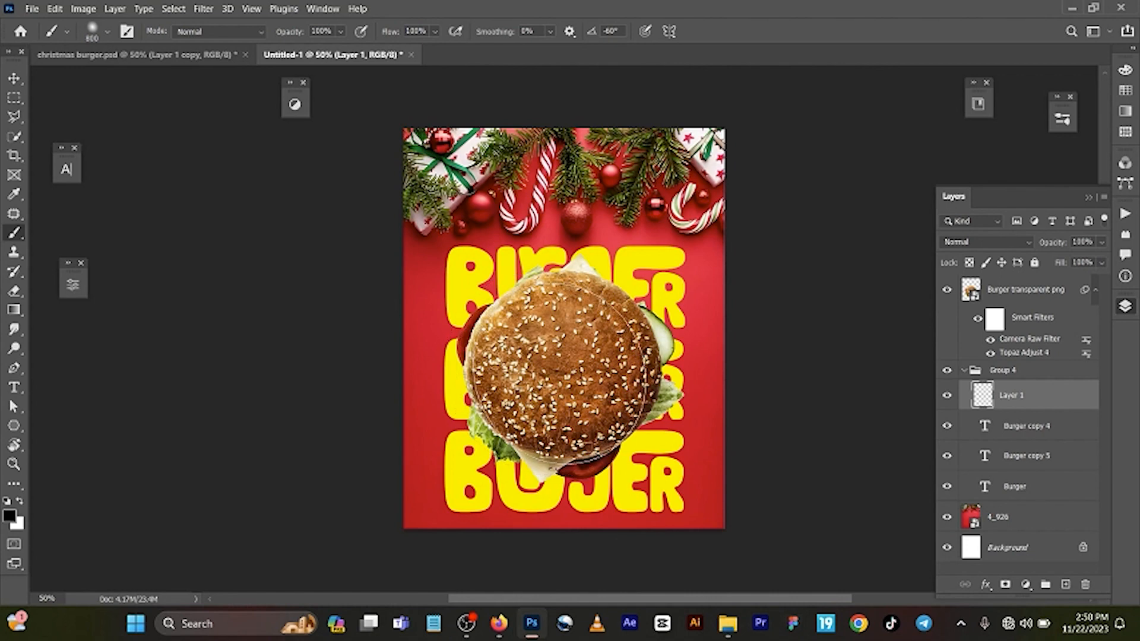
click(557, 371)
click(556, 371)
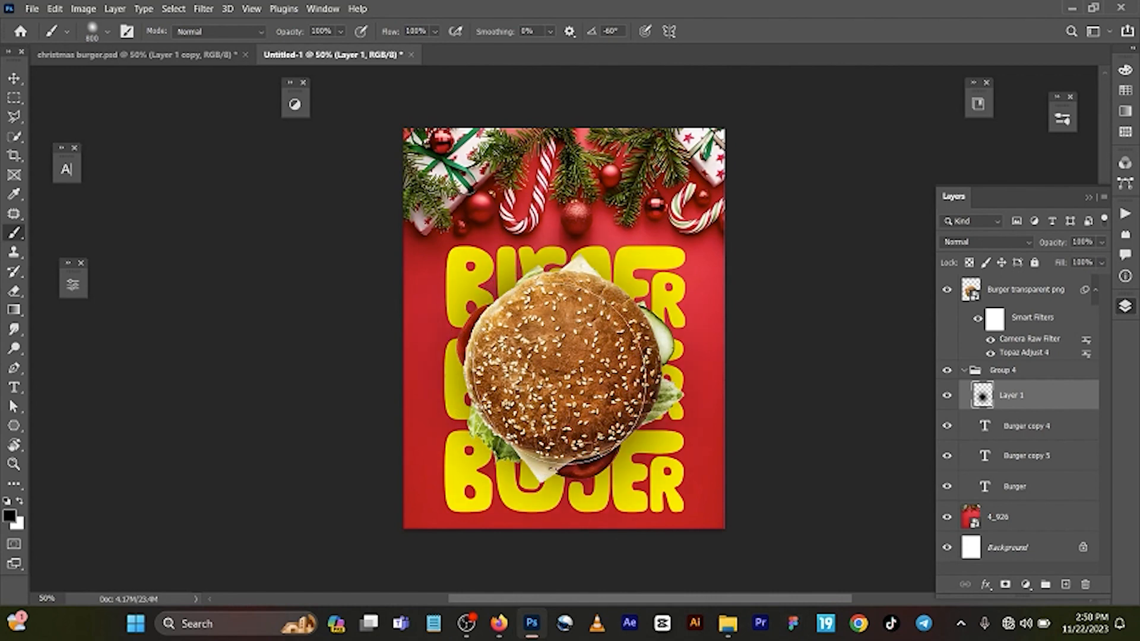
click(556, 371)
Step: Nudge the painted shadow layer to the left so it shows more along the burger's left side
key(v)
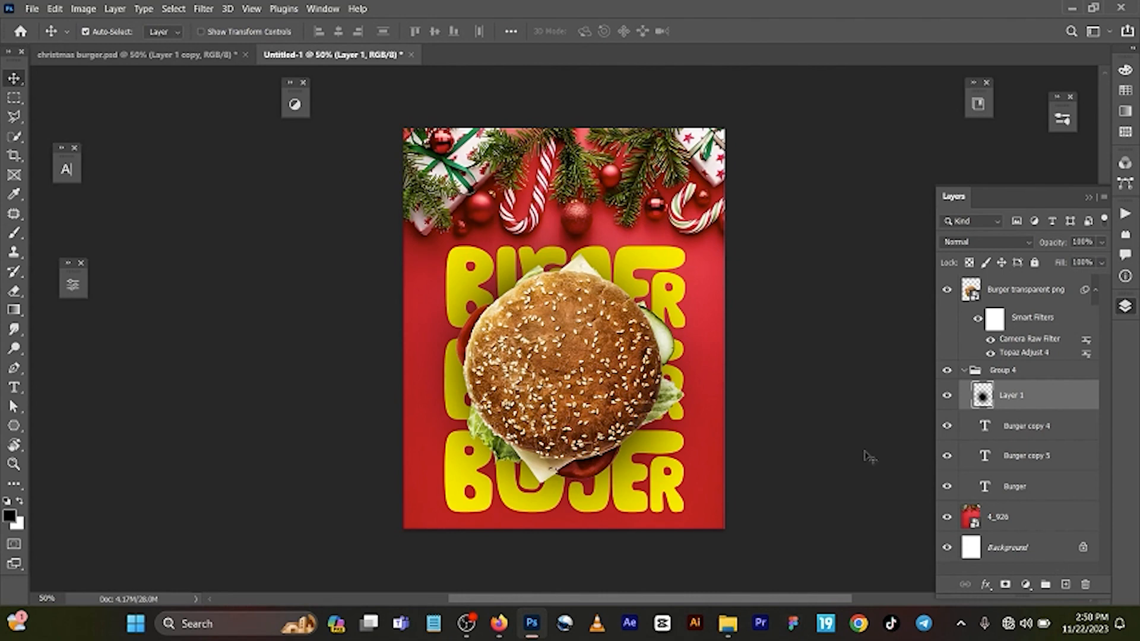
key(Left)
key(Left)
key(Left)
key(Left)
key(Left)
key(Left)
key(Left)
key(Left)
key(Left)
key(Left)
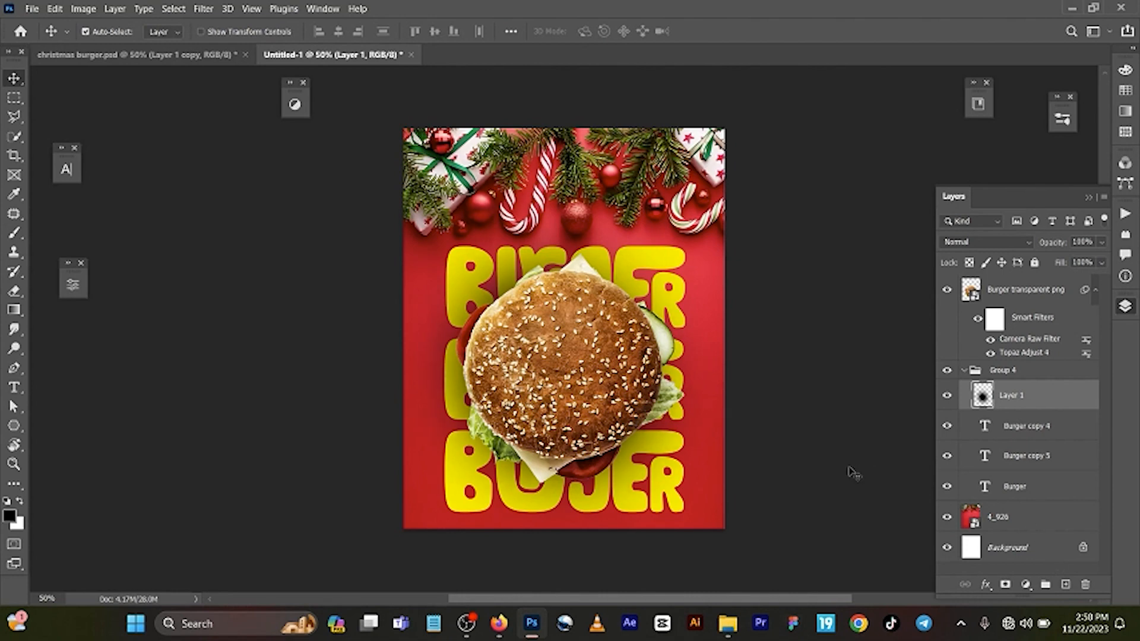
key(Left)
key(Left)
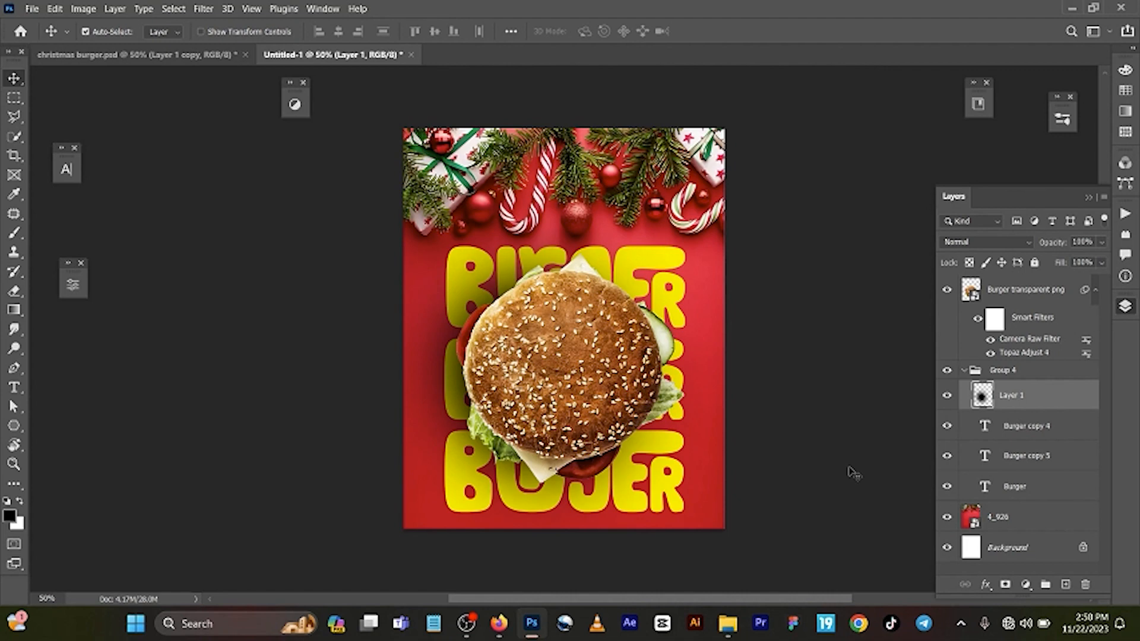
key(Left)
key(Left)
key(Left)
key(Right)
key(Right)
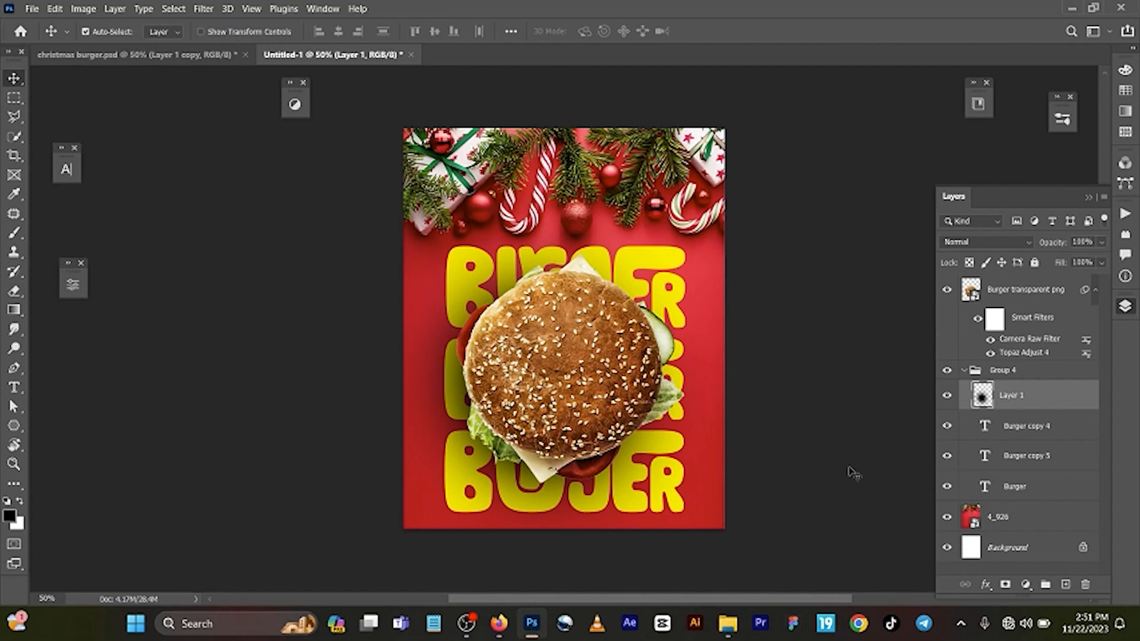
Step: Duplicate the shadow layer slightly up and to the right, and set the copy's opacity to 81%
key(ctrl+j)
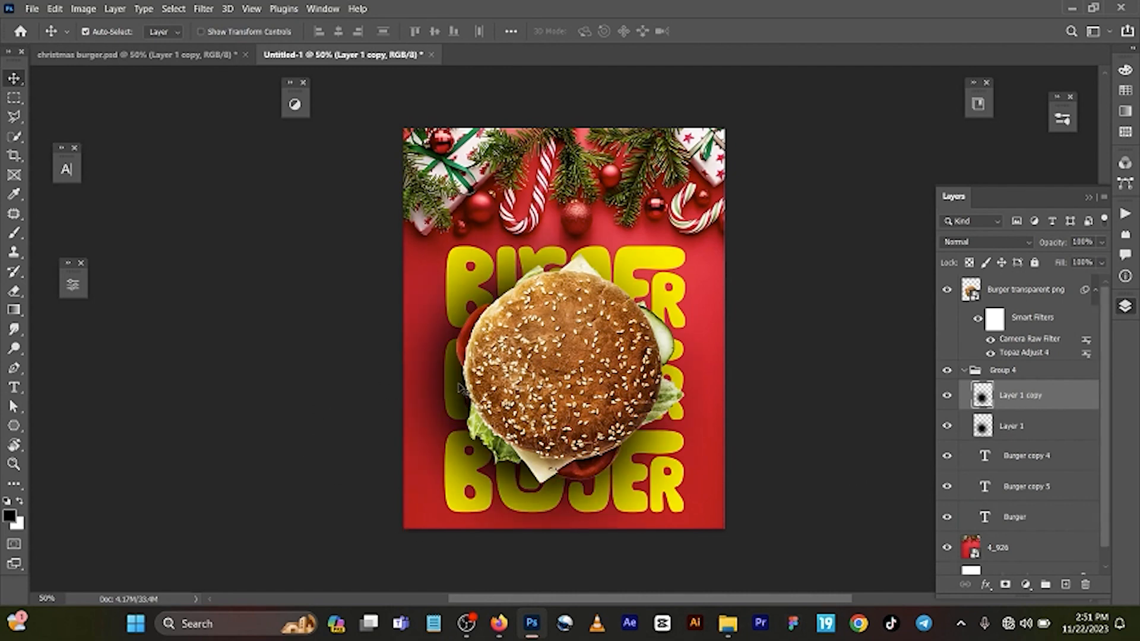
drag(459, 383, 493, 368)
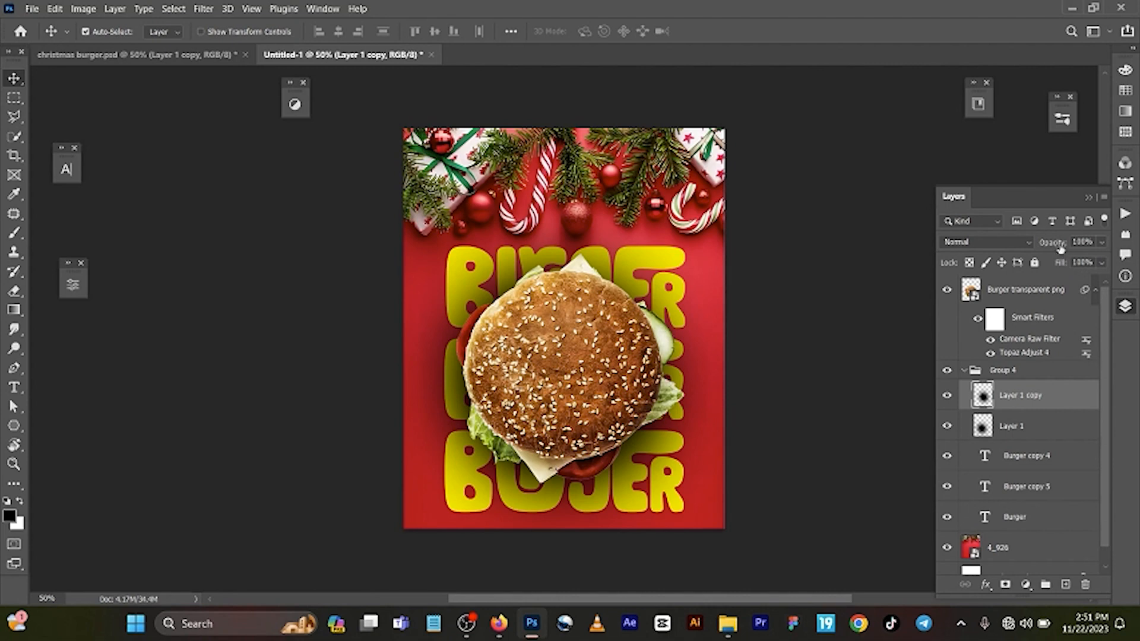
drag(1061, 250, 1049, 252)
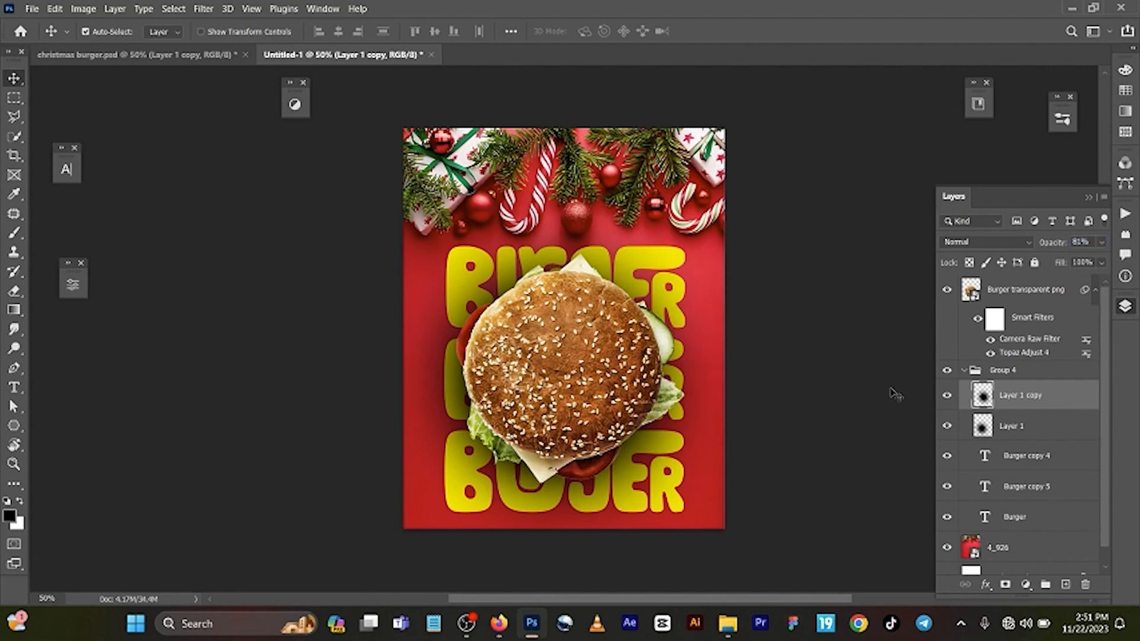